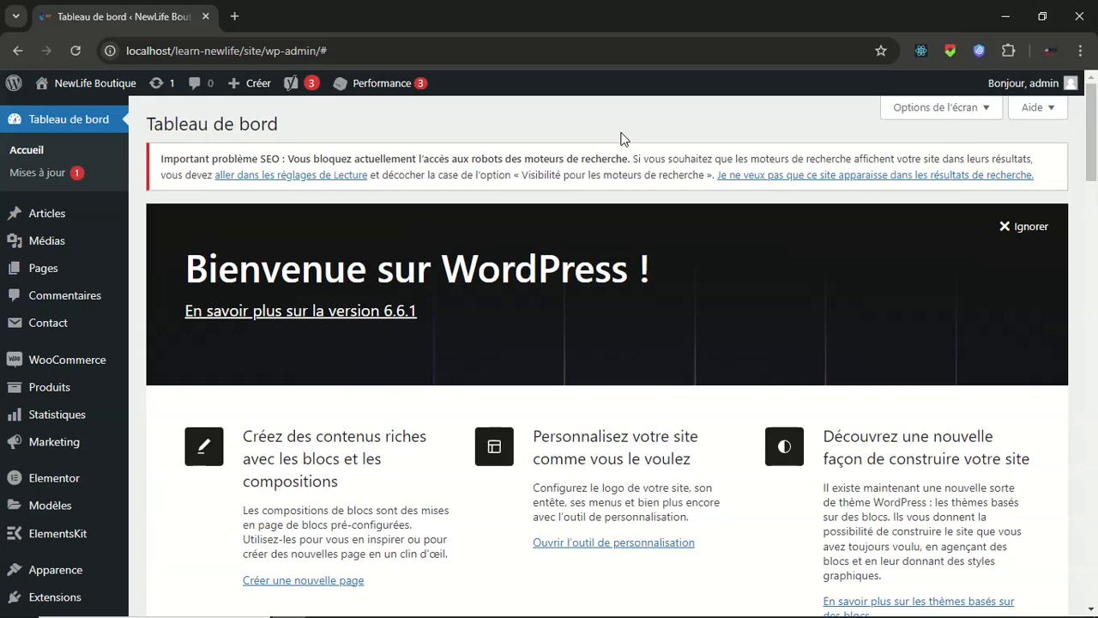
# Search the plugin directory for "all in one wp migration", then install and activate All-in-One WP Migration and Backup.
pyautogui.scroll(-1, 49, 441)
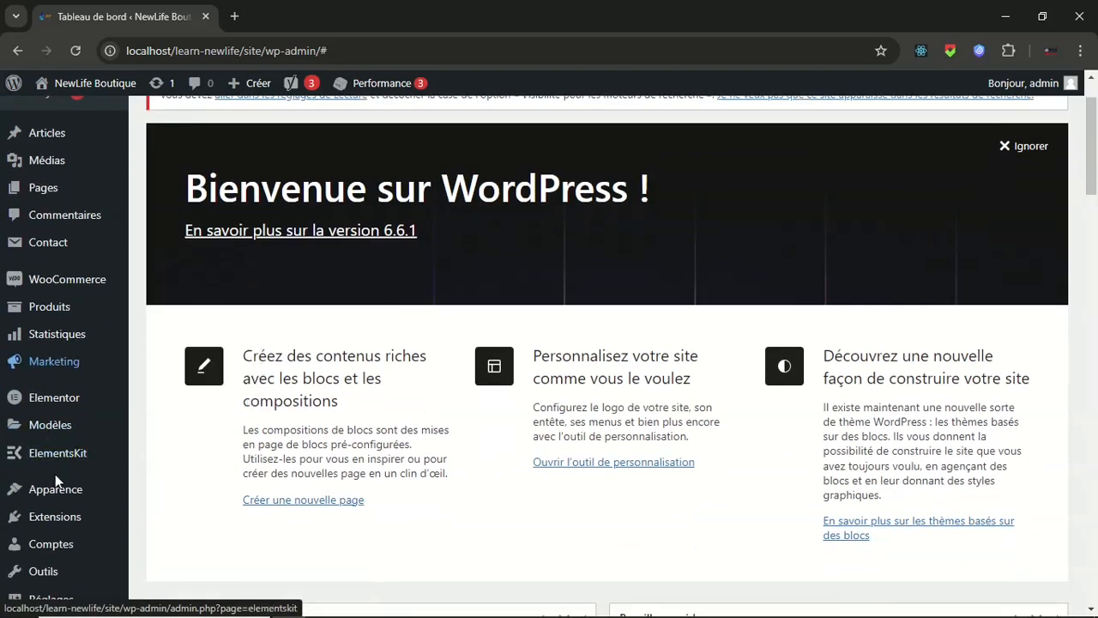
pyautogui.moveTo(47, 516)
pyautogui.click(176, 533)
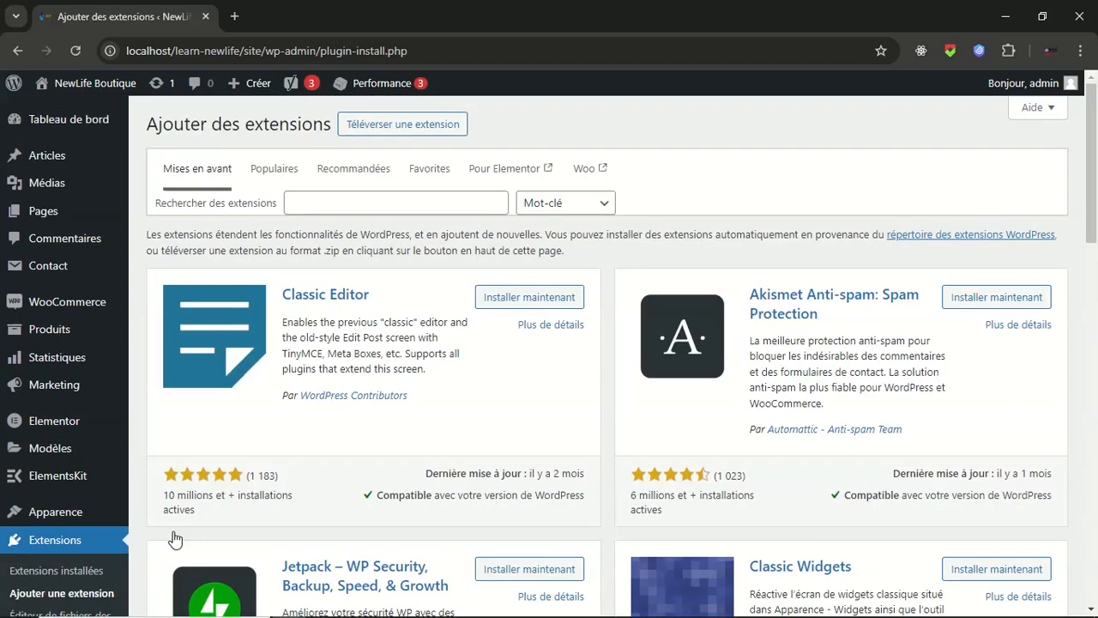
pyautogui.click(494, 201)
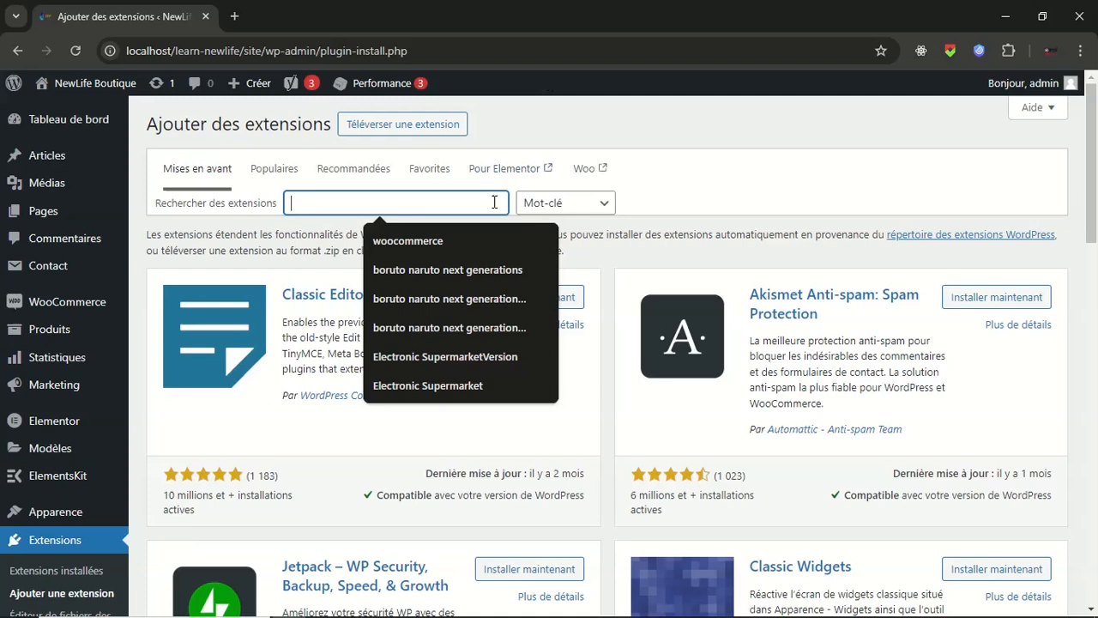
pyautogui.write('all in one wp m')
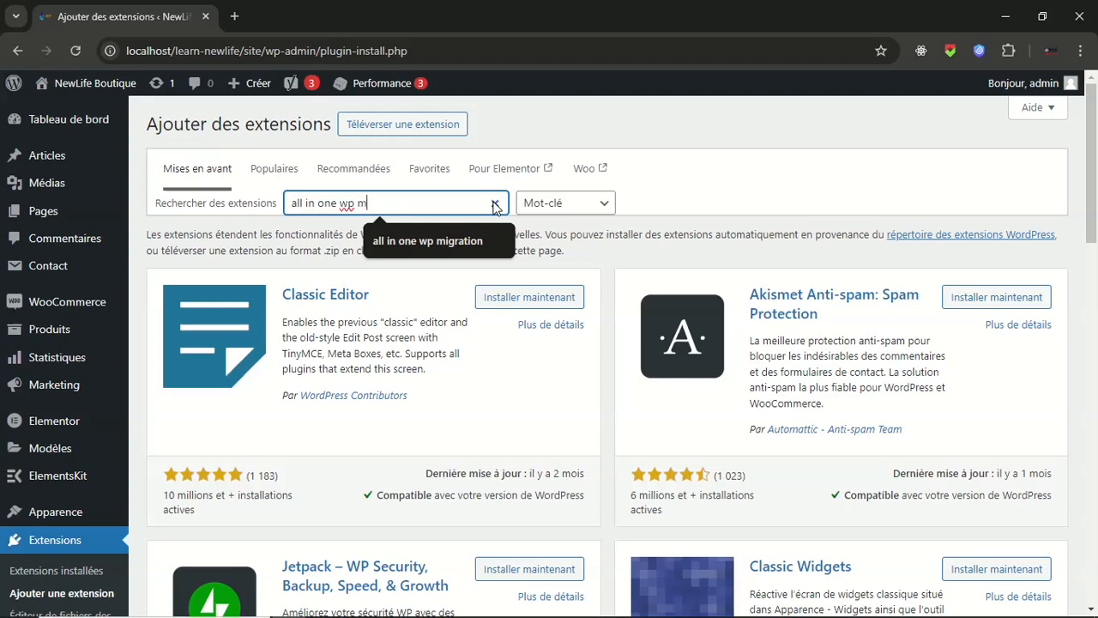
pyautogui.write('igration')
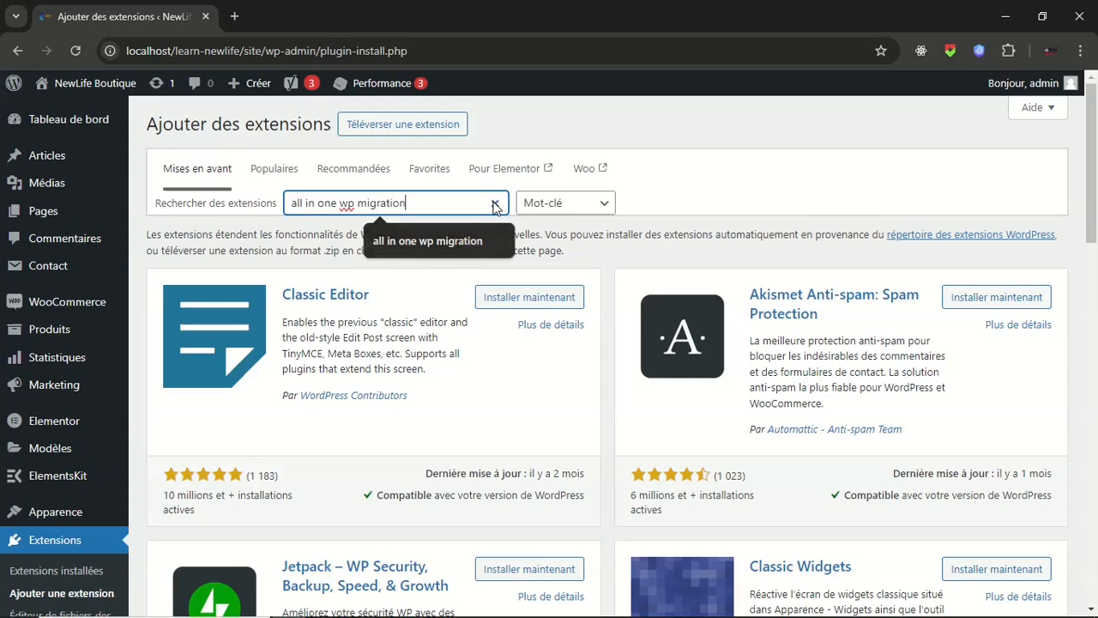
pyautogui.press('Return')
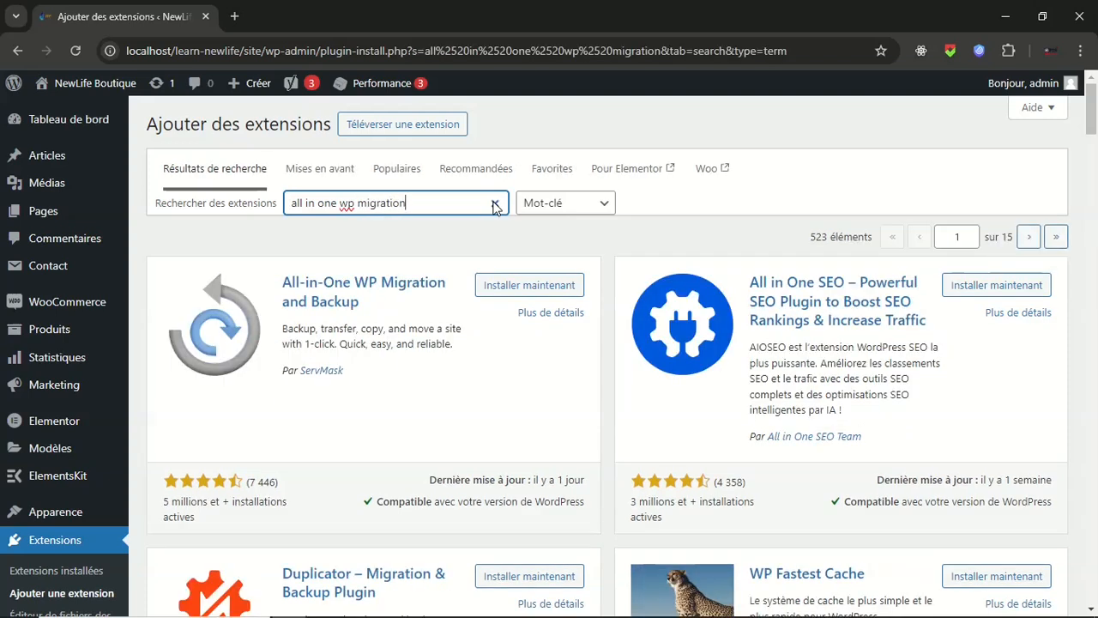
pyautogui.click(535, 288)
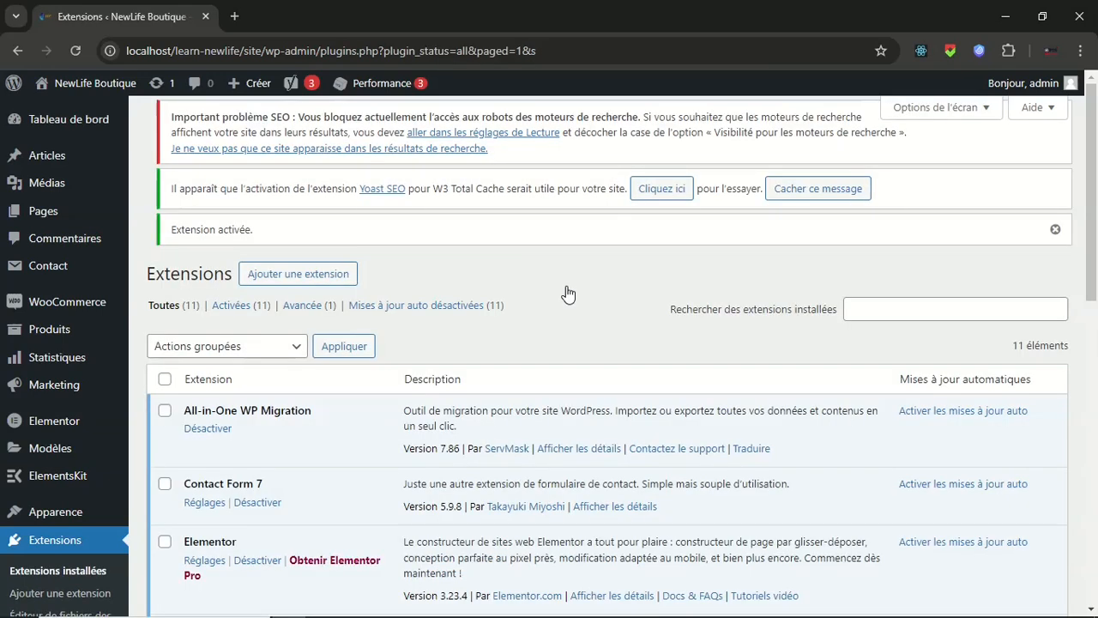
# Export the site with All-in-One WP Migration, choosing Fichier as the export destination.
pyautogui.scroll(-3, 43, 343)
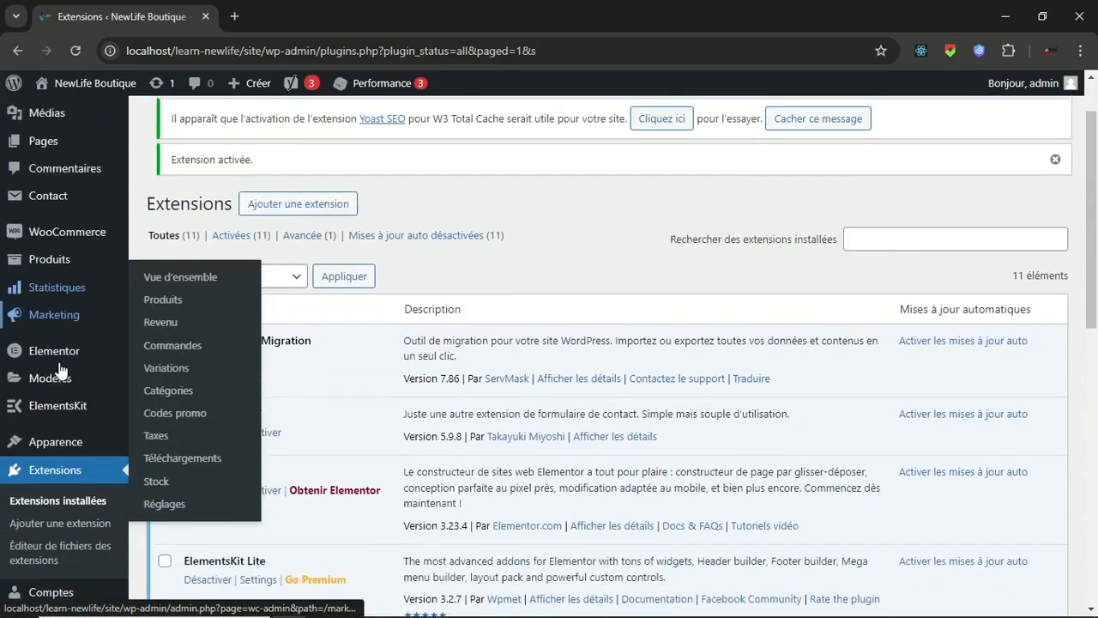
pyautogui.moveTo(49, 485)
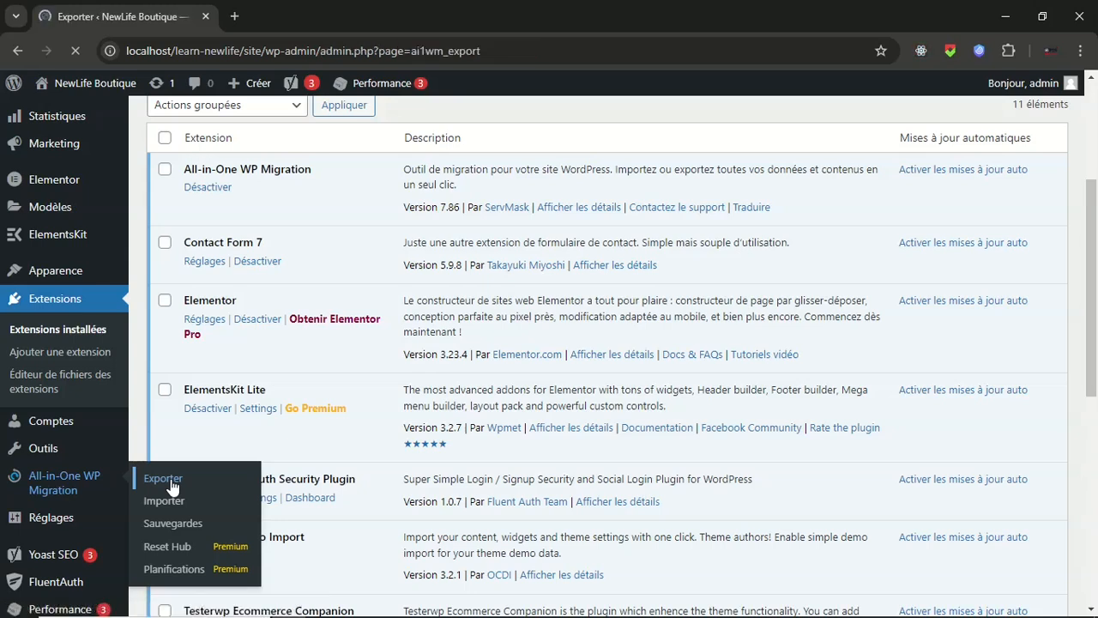
pyautogui.click(244, 402)
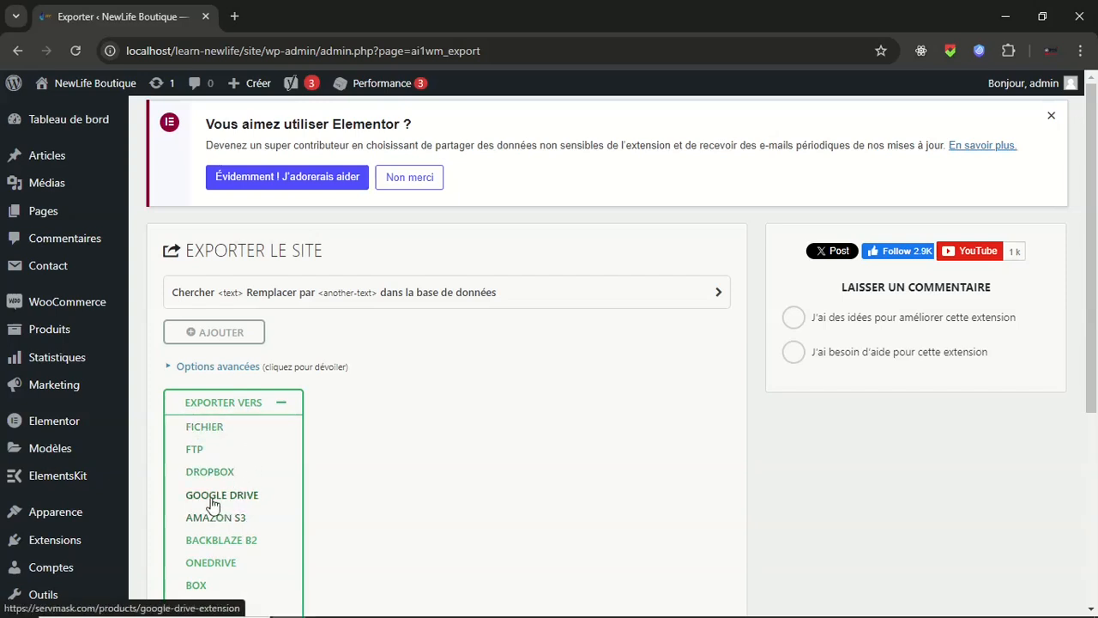
pyautogui.scroll(-2, 240, 500)
pyautogui.scroll(1, 240, 500)
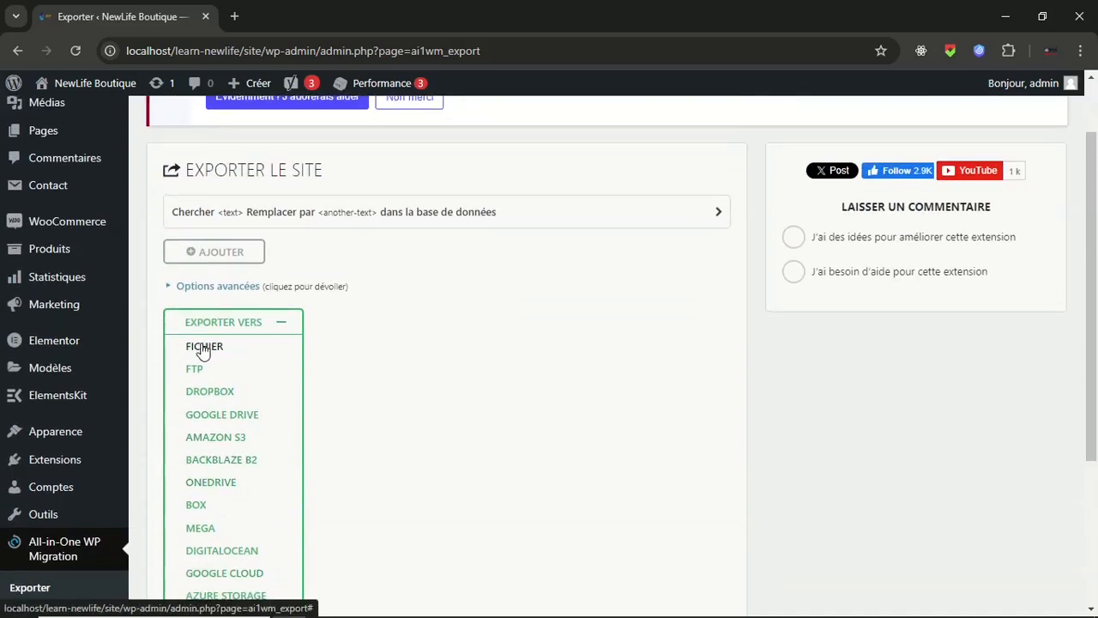
pyautogui.click(206, 346)
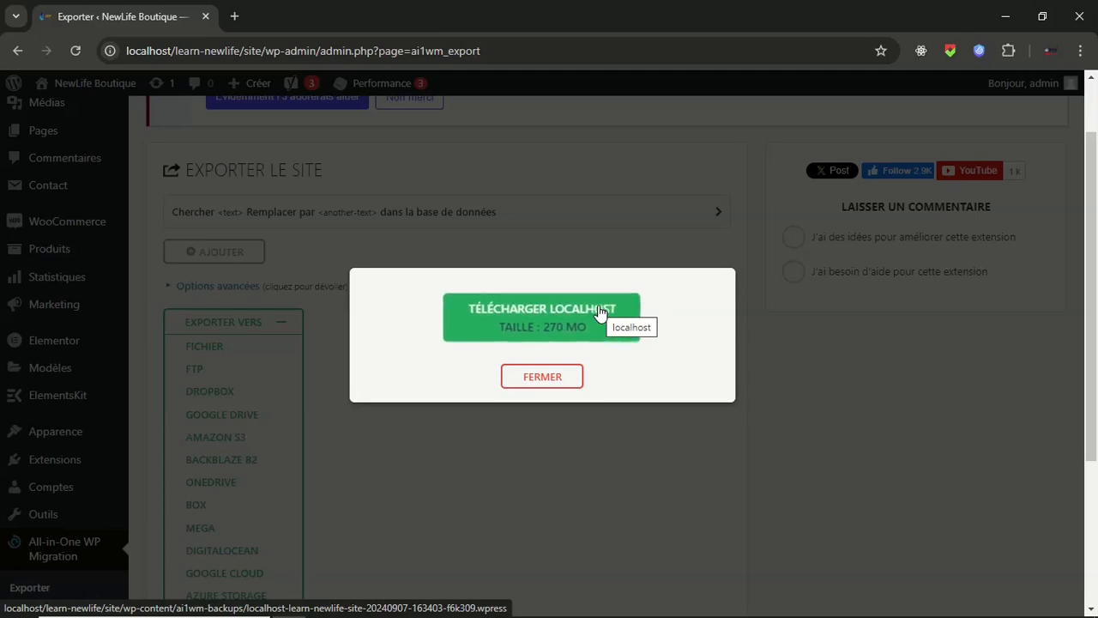
# Download the exported .wpress backup to C:\xampp\htdocs\learn-newlife and close the export dialog.
pyautogui.click(591, 326)
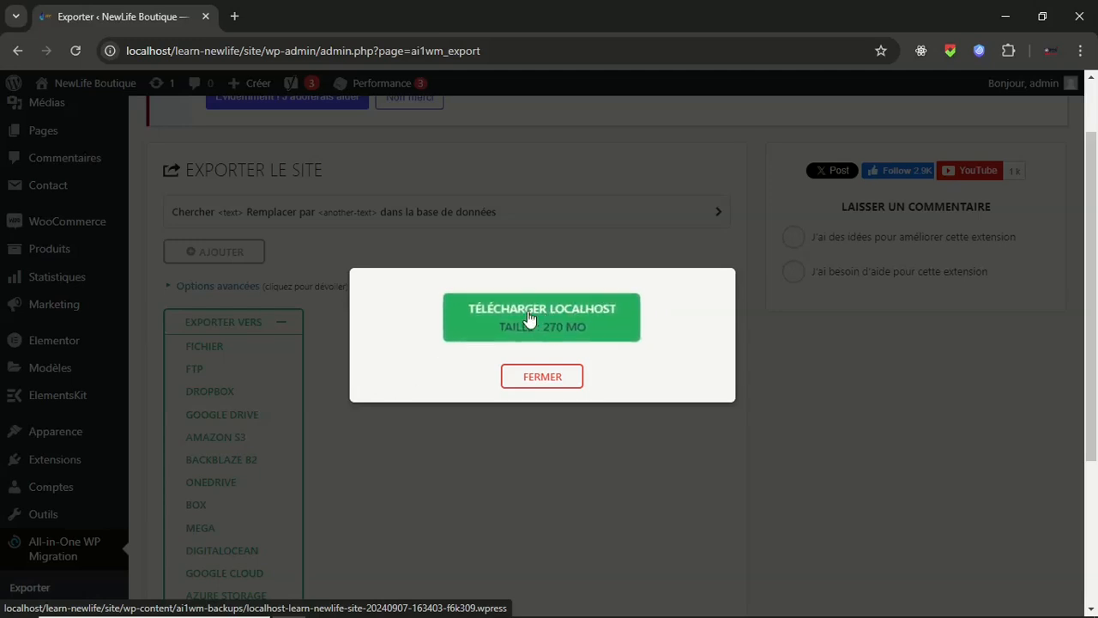
pyautogui.click(581, 309)
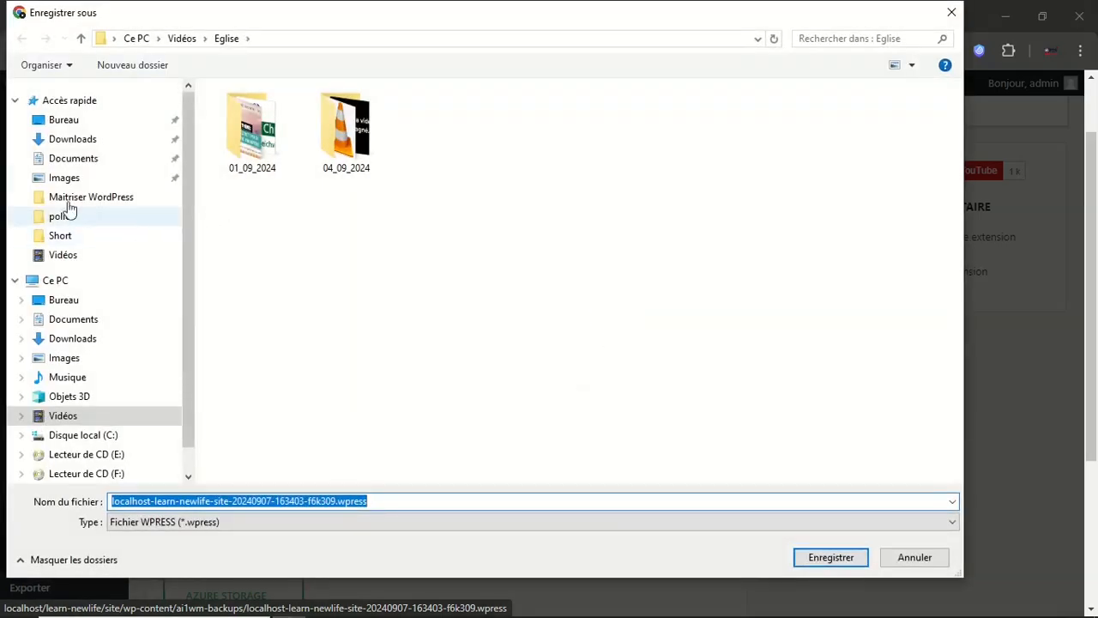
pyautogui.click(80, 437)
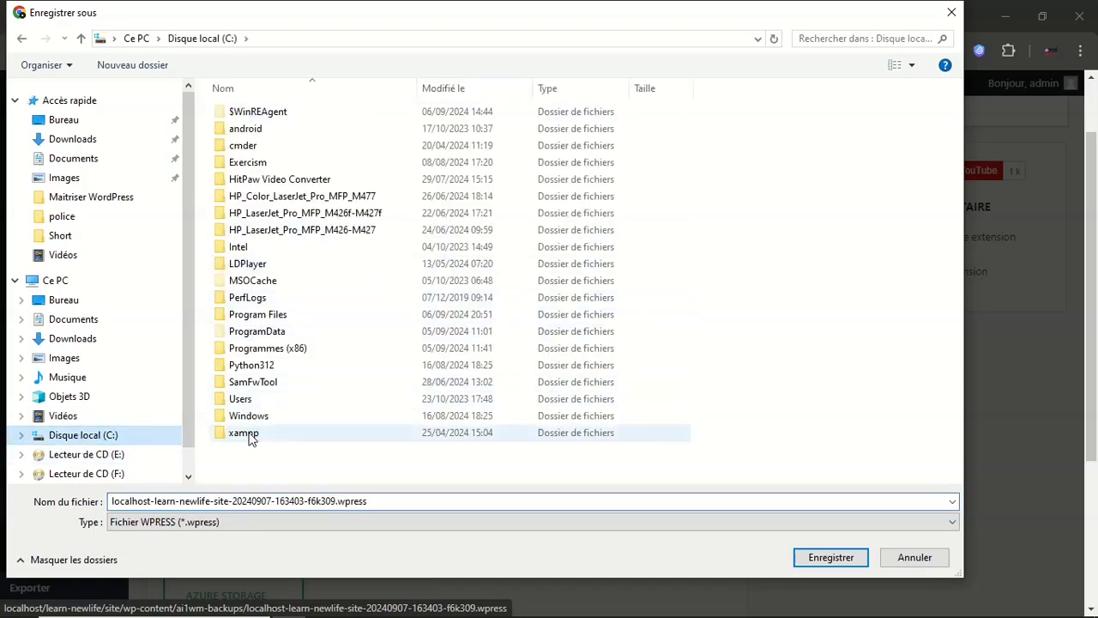
pyautogui.doubleClick(246, 435)
pyautogui.doubleClick(249, 181)
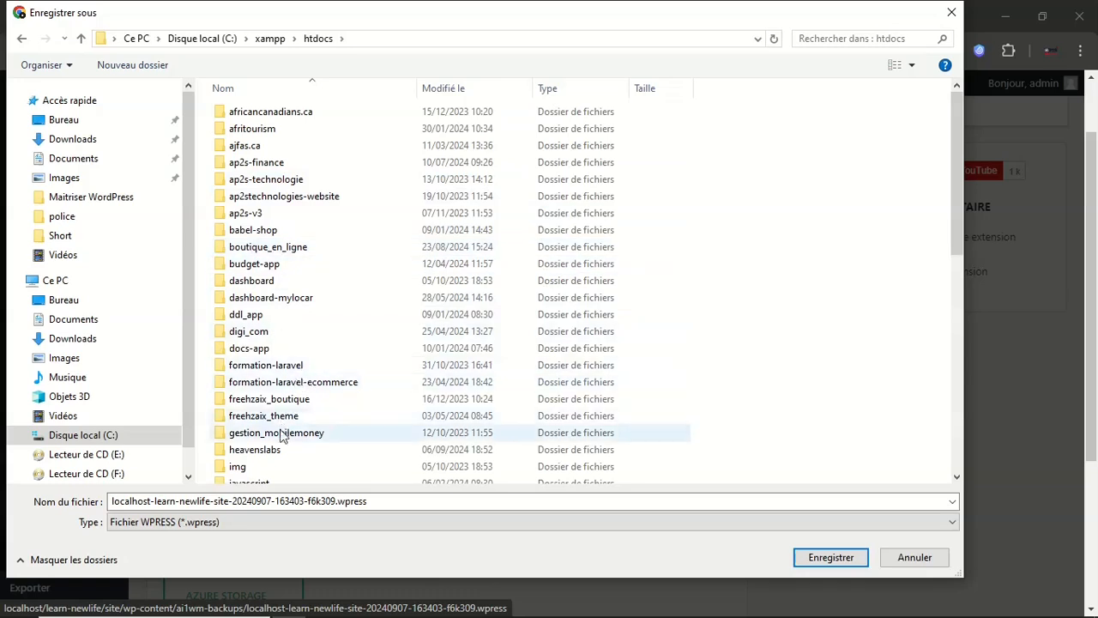
pyautogui.scroll(-1, 344, 394)
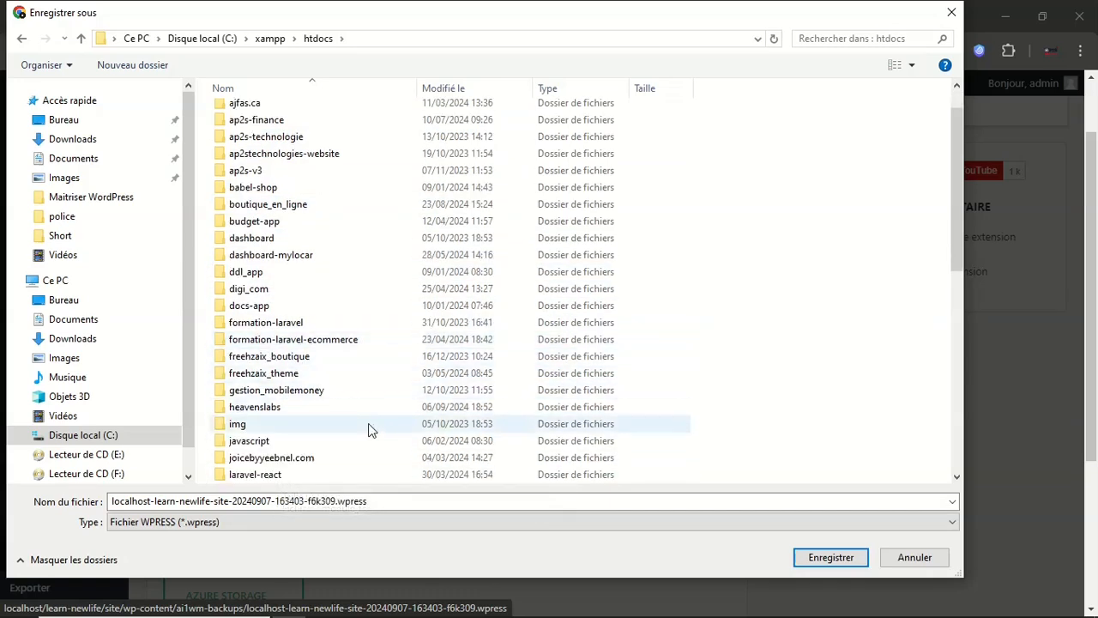
pyautogui.scroll(-2, 369, 429)
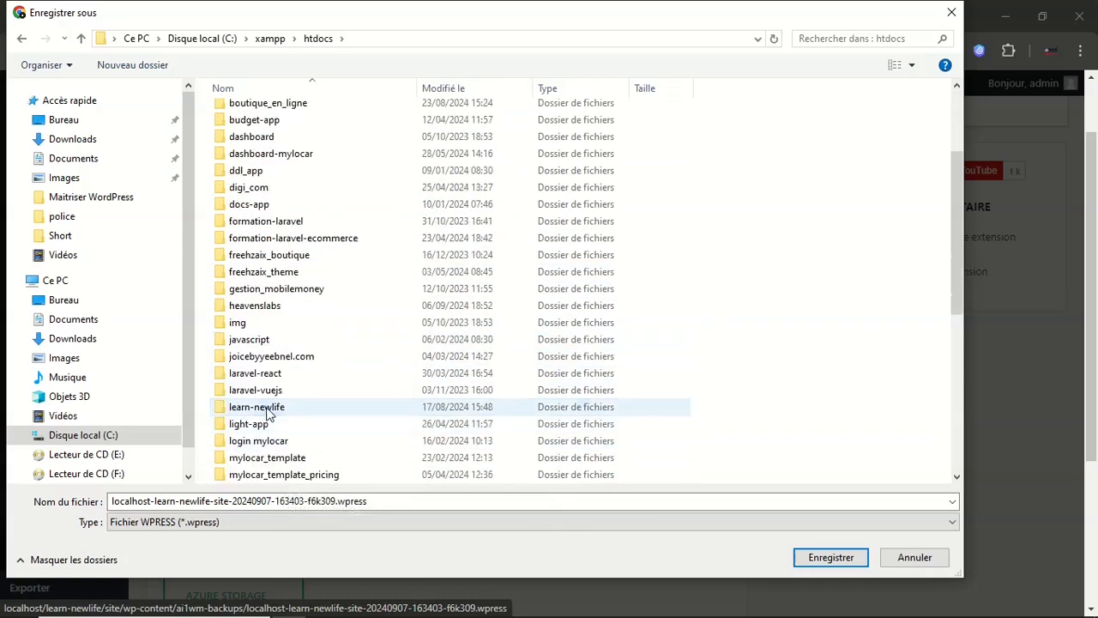
pyautogui.doubleClick(266, 410)
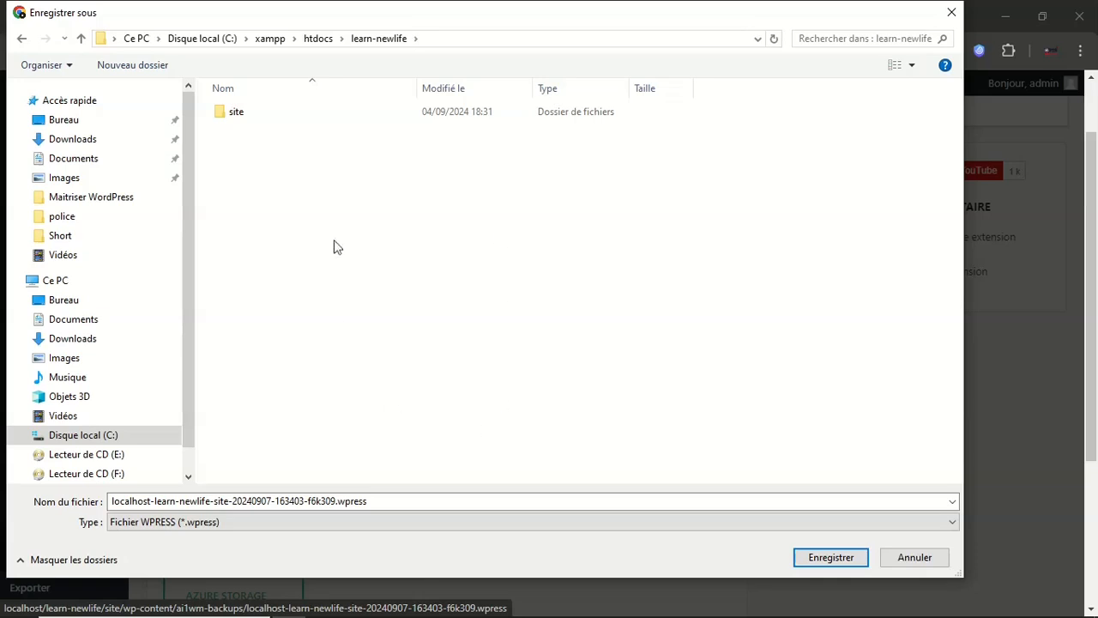
pyautogui.click(826, 560)
pyautogui.click(1021, 52)
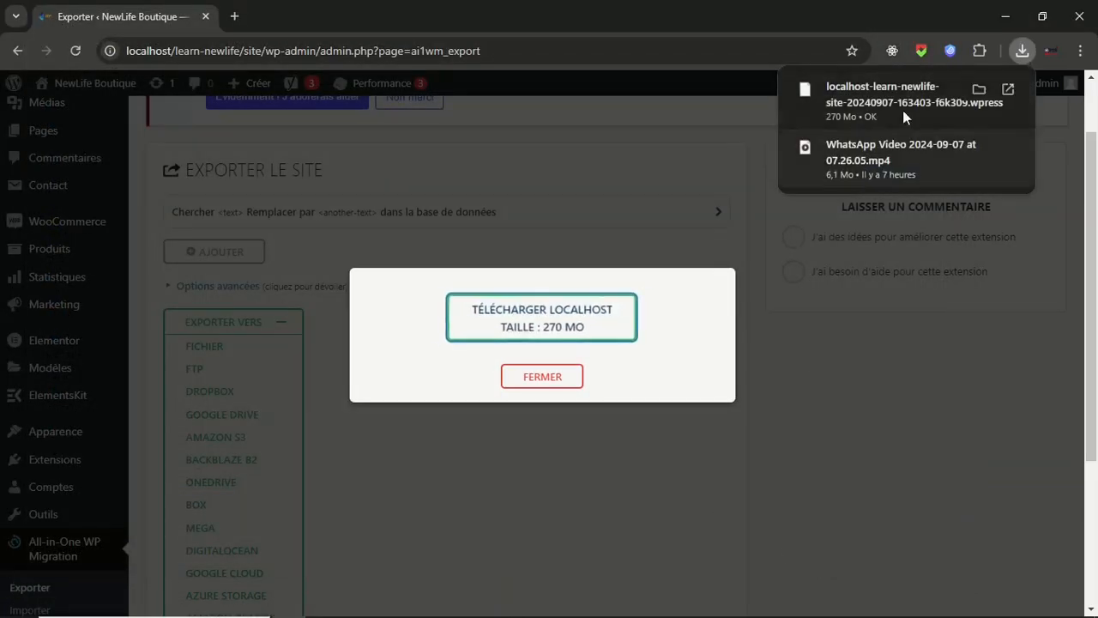
pyautogui.click(567, 378)
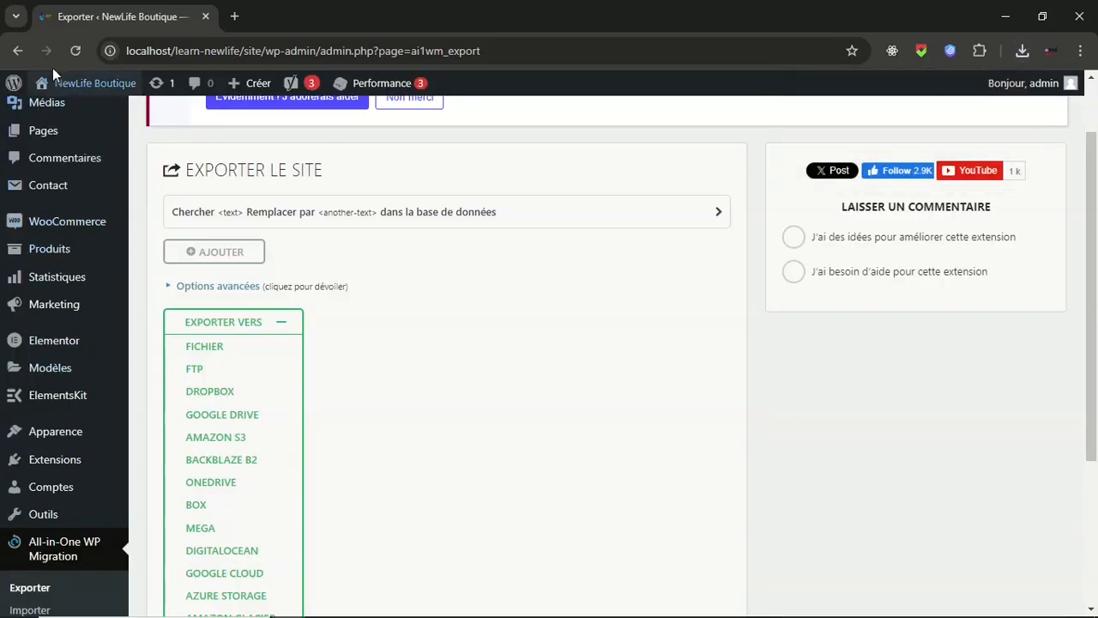
# Open the All-in-One WP Migration import page and compare its maximum upload size with the downloaded backup's size.
pyautogui.moveTo(95, 429)
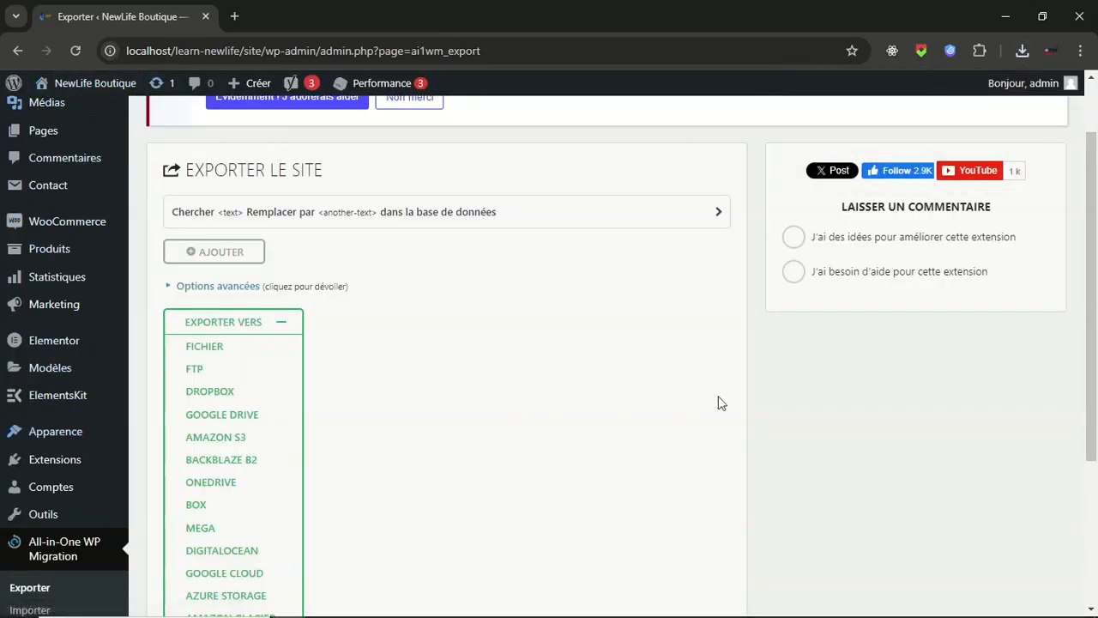
pyautogui.scroll(-2, 77, 532)
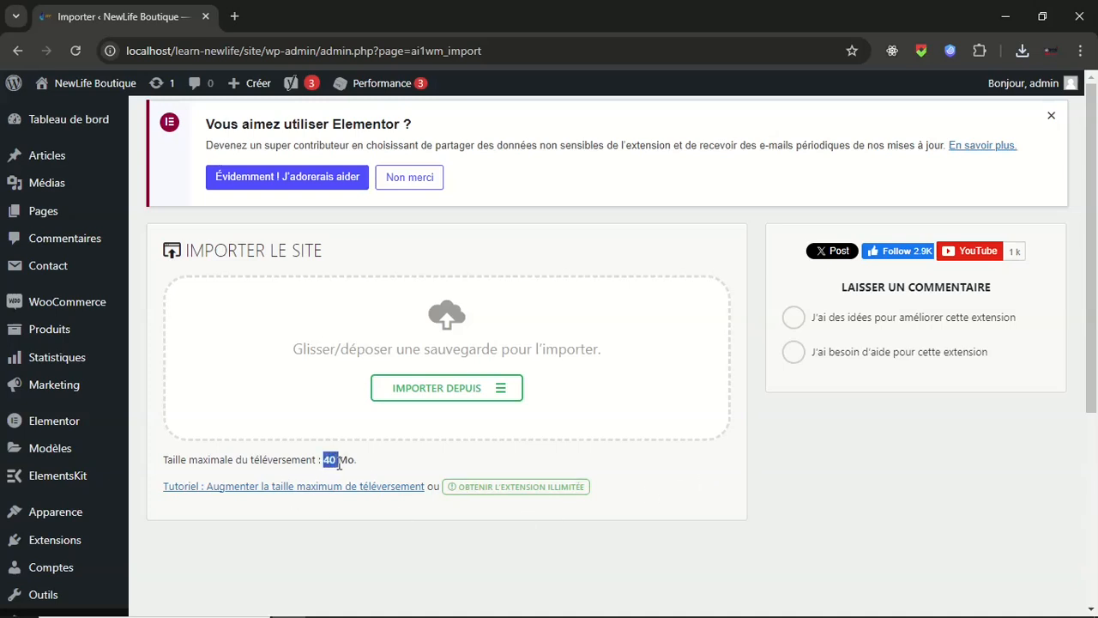
pyautogui.click(1024, 50)
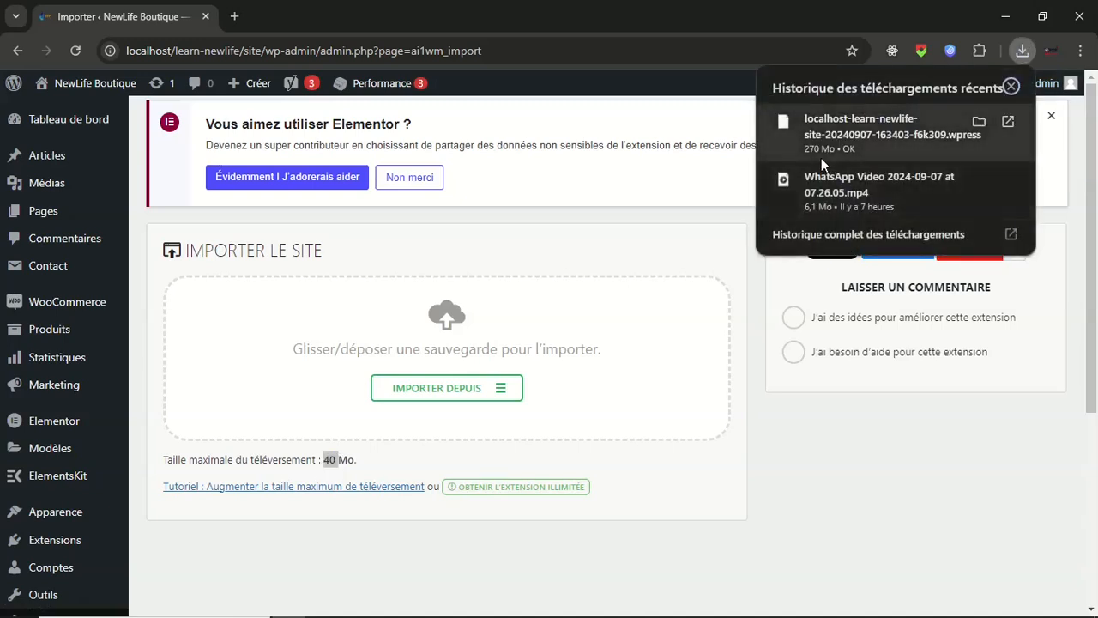
pyautogui.click(755, 467)
pyautogui.moveTo(169, 461); pyautogui.dragTo(359, 460)
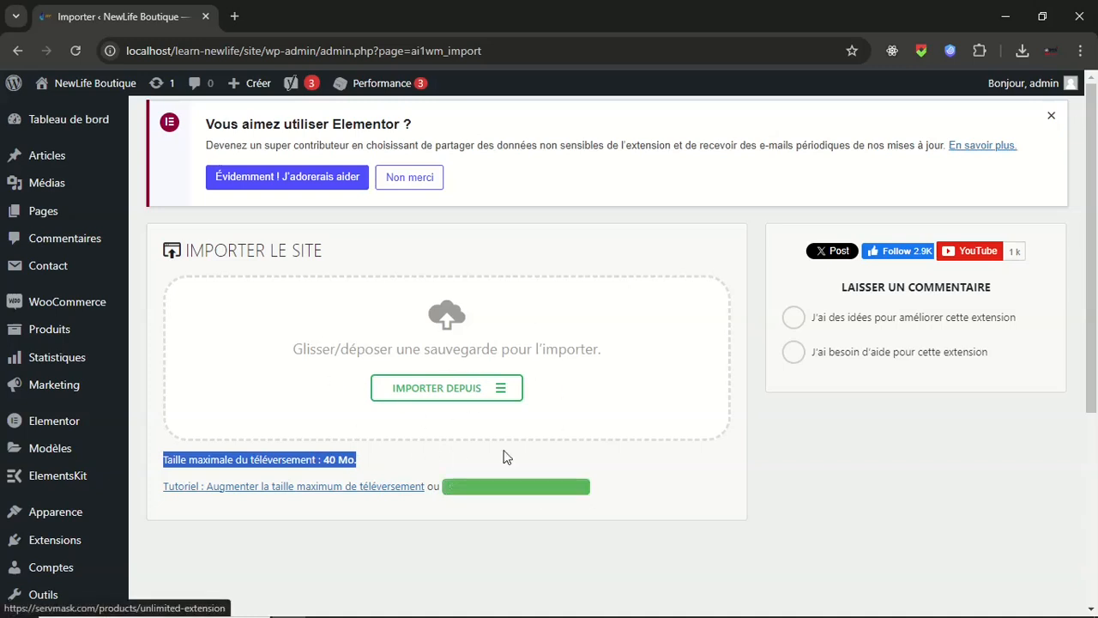
# Select all pages in the site's page list and move them to the trash with the bulk action Mettre à la corbeille.
pyautogui.moveTo(60, 217)
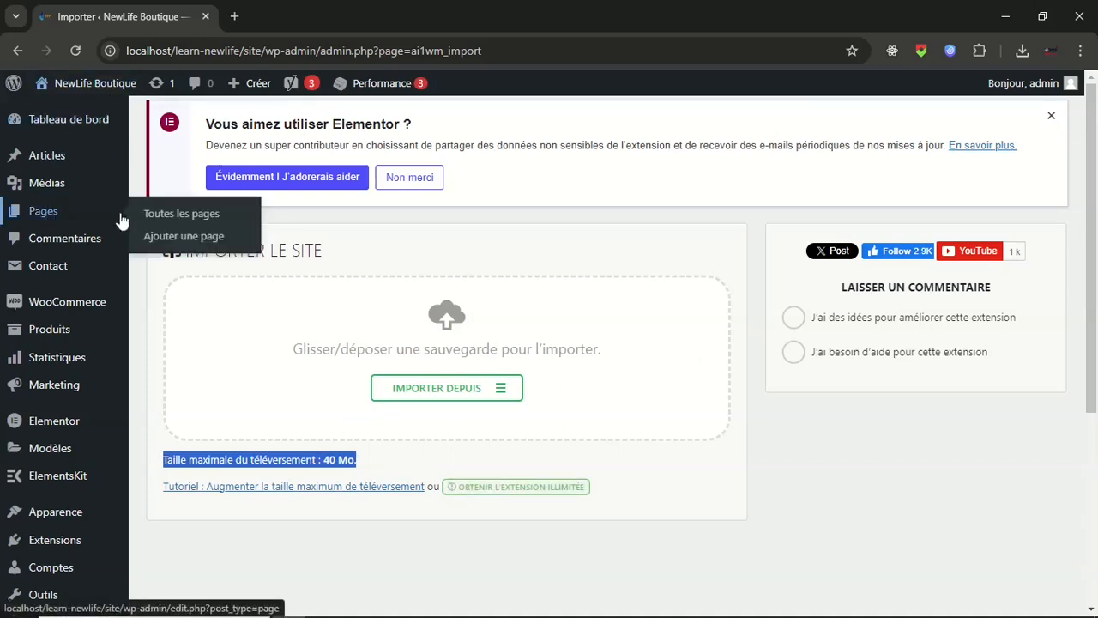
pyautogui.click(190, 221)
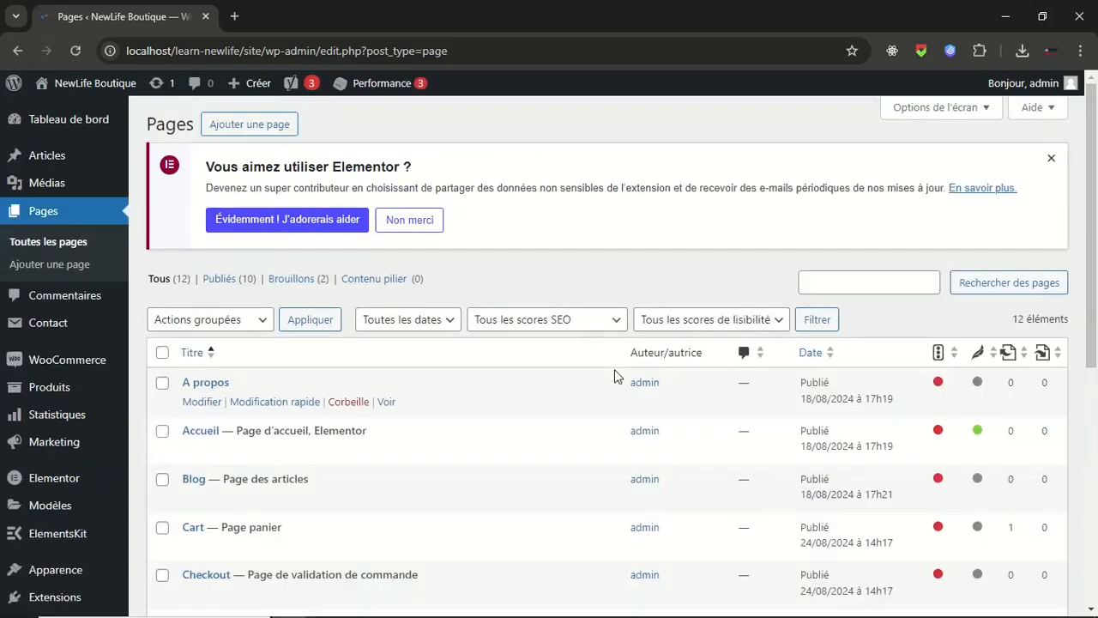
pyautogui.click(162, 353)
pyautogui.click(254, 323)
pyautogui.click(213, 402)
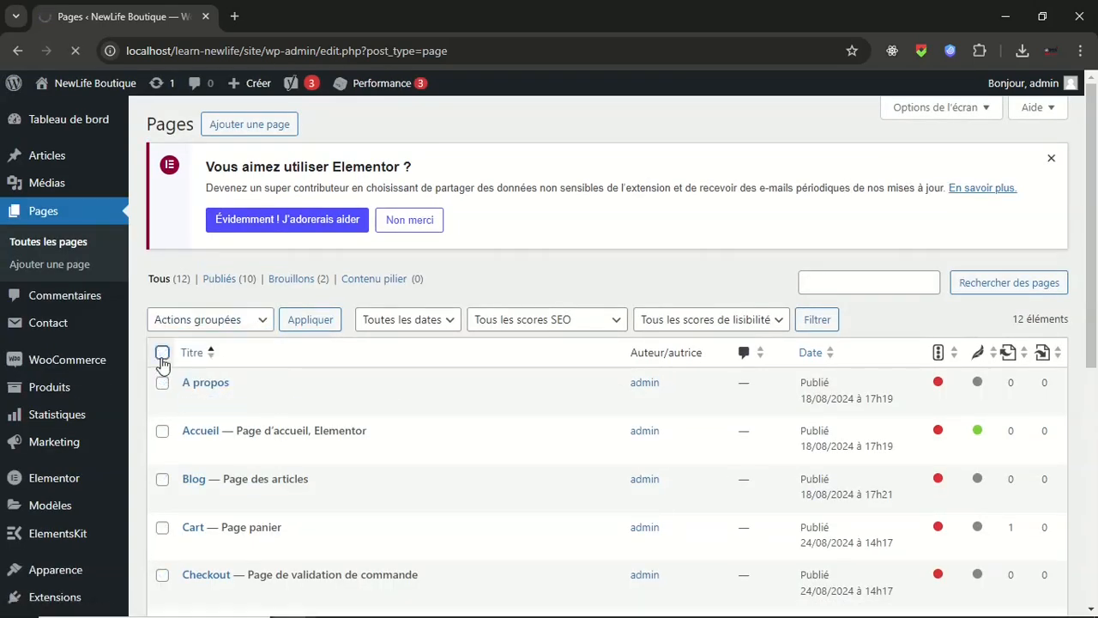
pyautogui.click(257, 320)
pyautogui.click(225, 387)
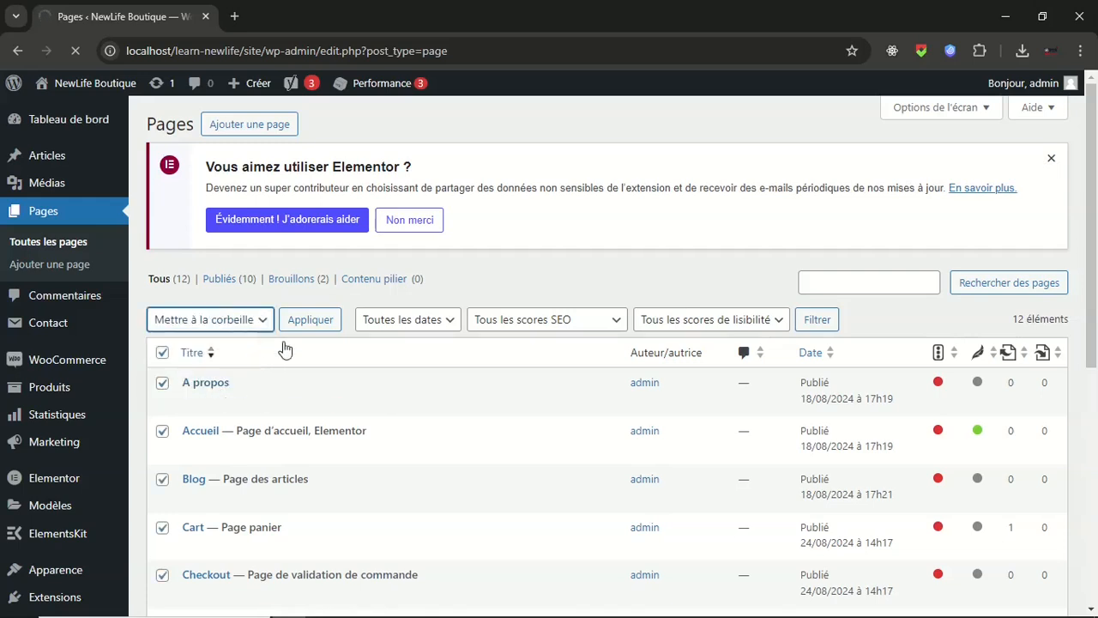
pyautogui.click(309, 319)
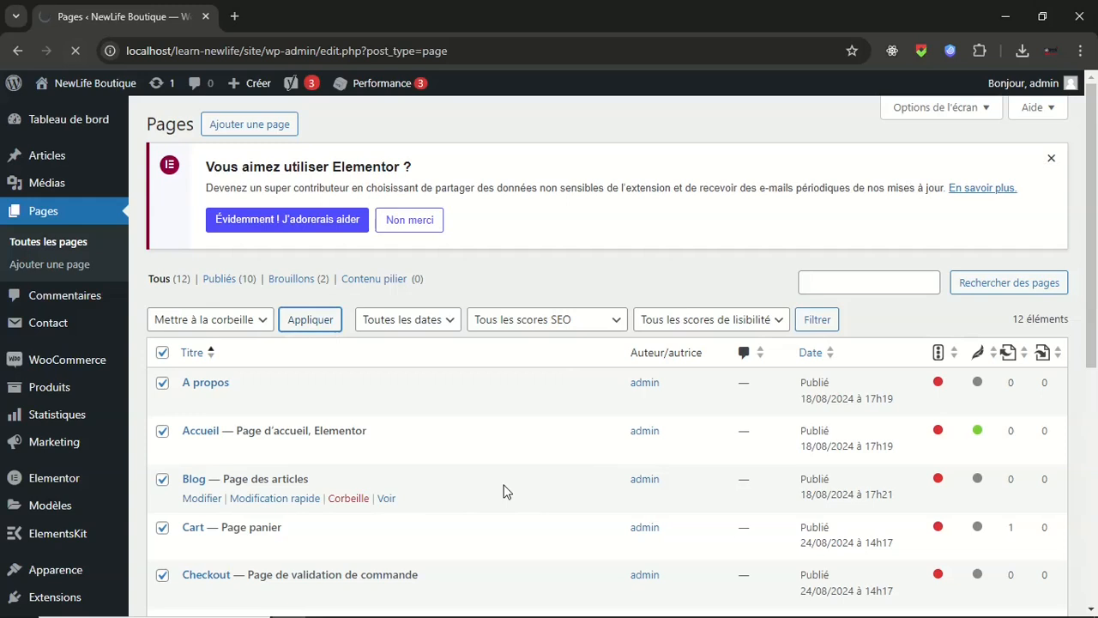
# Open the NewLife Boutique site in a new tab and examine its front page without the trashed pages.
pyautogui.moveTo(86, 82)
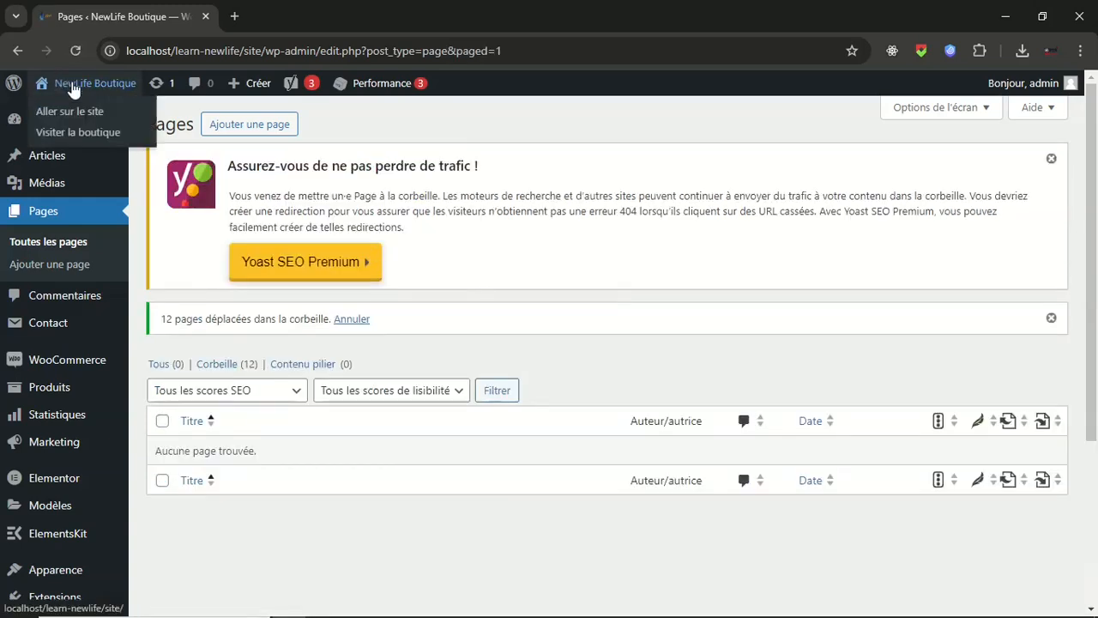
pyautogui.rightClick(78, 110)
pyautogui.click(139, 126)
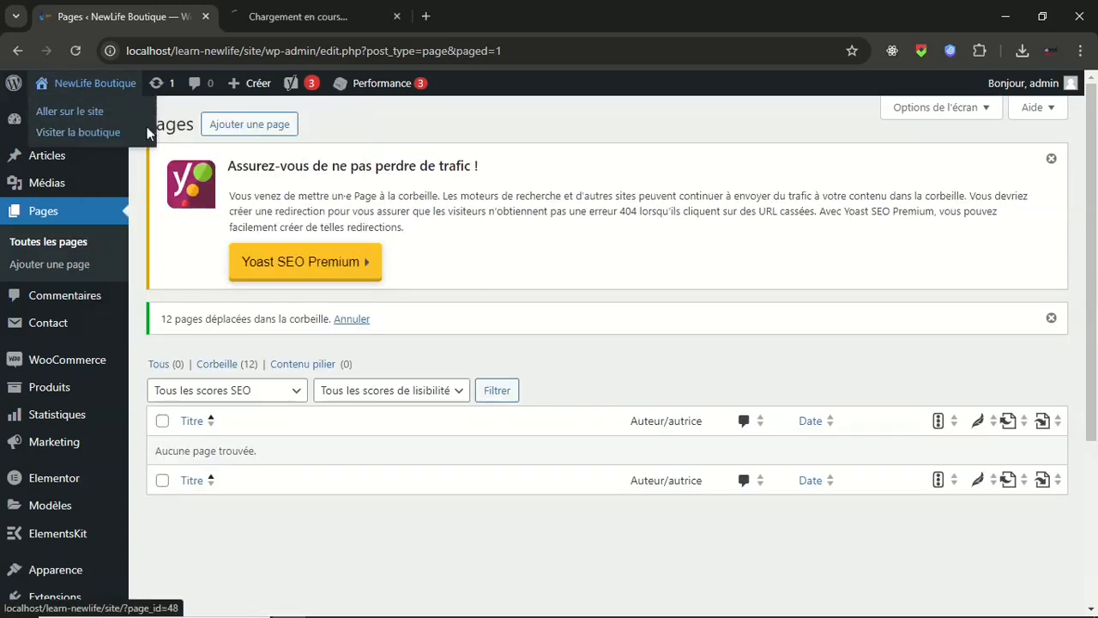
pyautogui.click(301, 9)
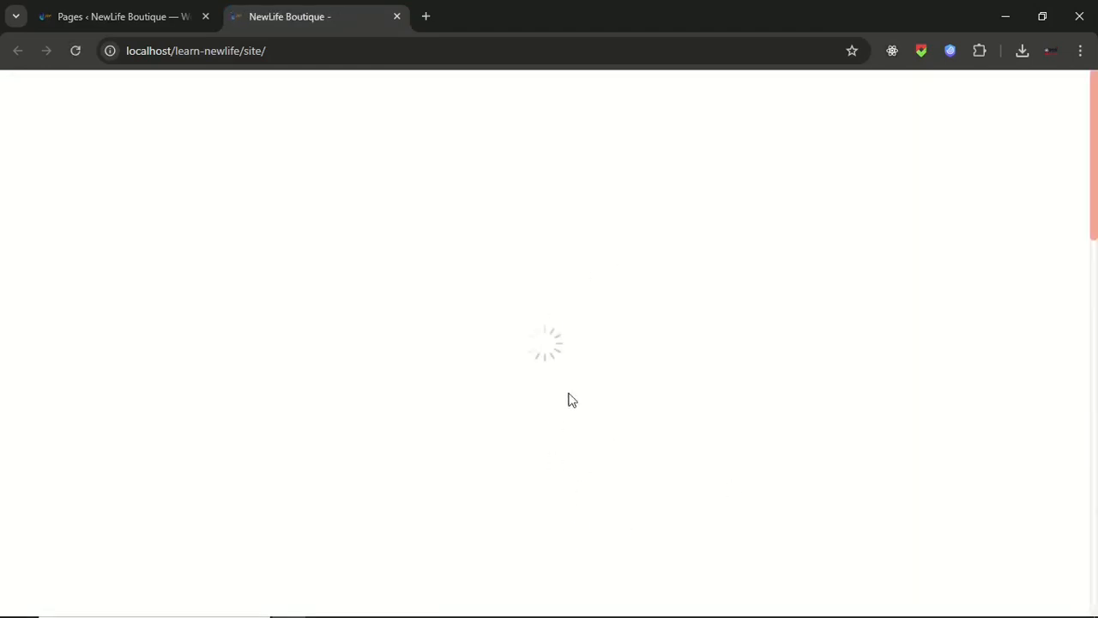
pyautogui.scroll(-4, 655, 295)
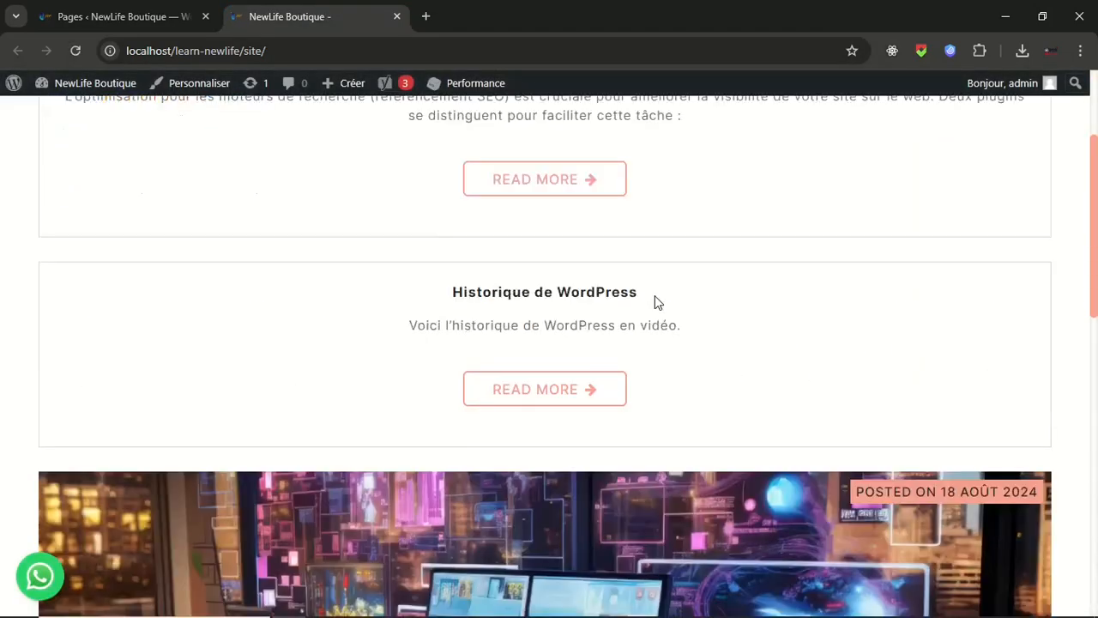
pyautogui.scroll(-10, 657, 309)
pyautogui.scroll(15, 890, 403)
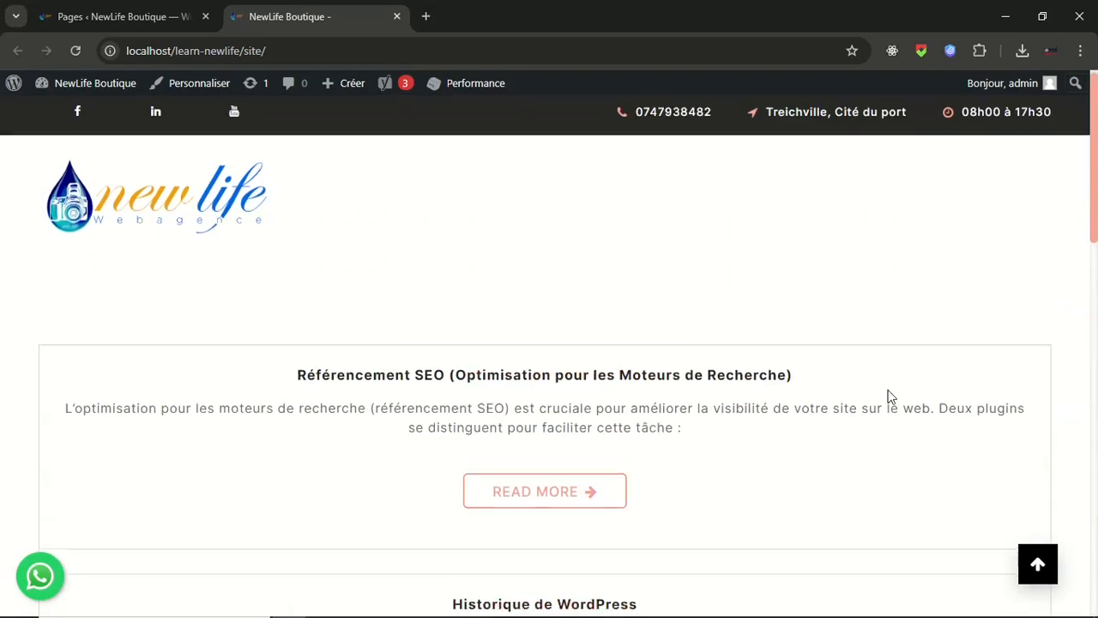
# Close the site's front page tab and open the All-in-One WP Migration import page to check its maximum upload size.
pyautogui.click(396, 16)
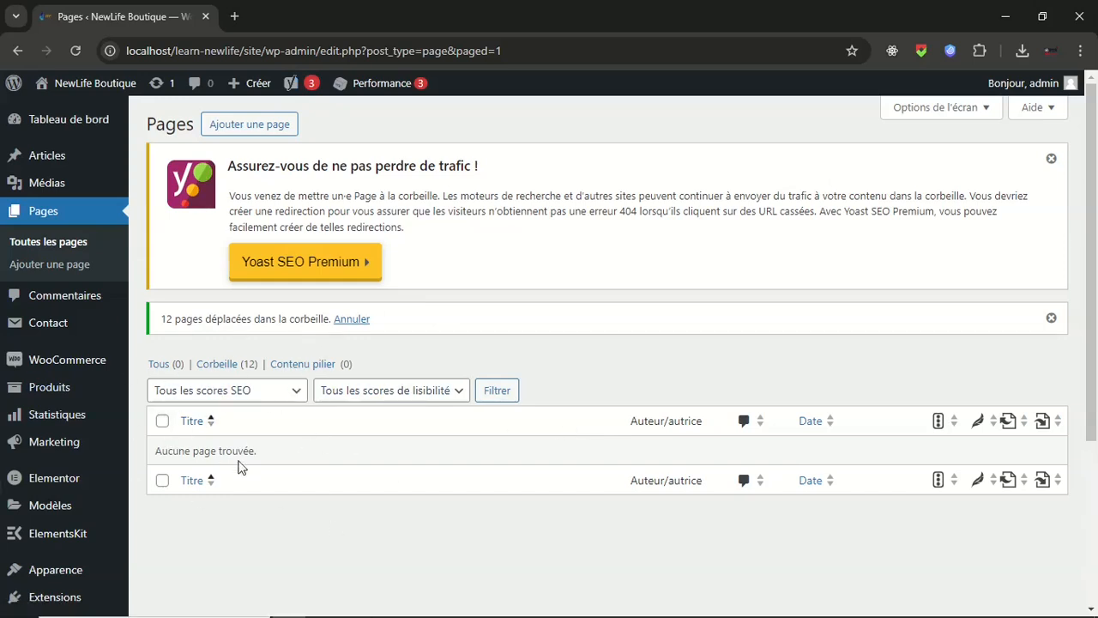
pyautogui.moveTo(49, 536)
pyautogui.scroll(-3, 49, 537)
pyautogui.moveTo(42, 445)
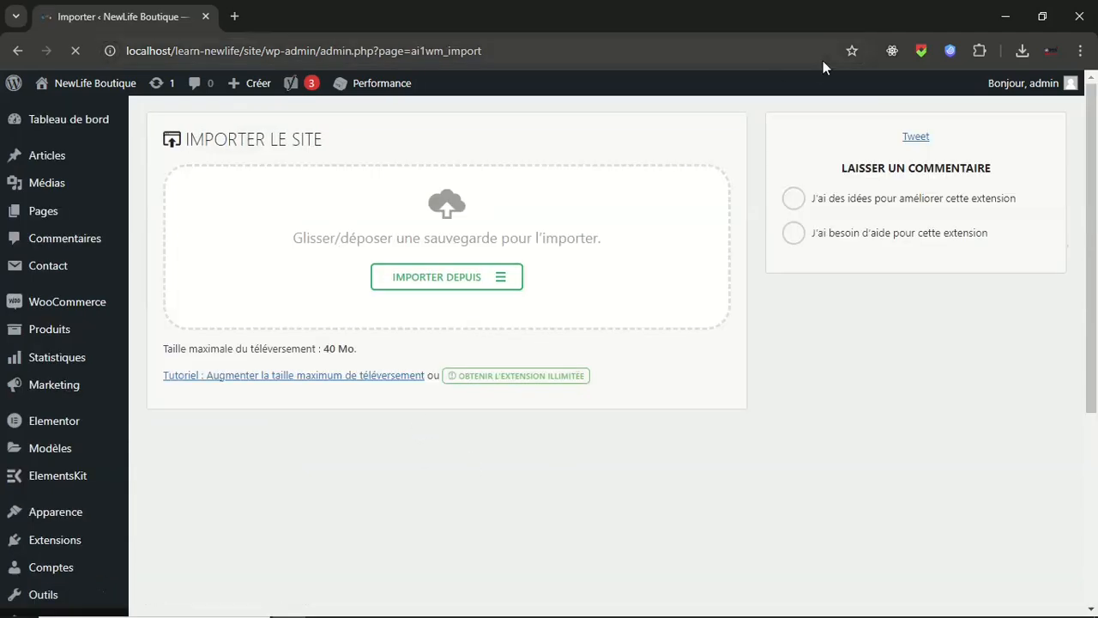
pyautogui.moveTo(325, 350); pyautogui.dragTo(379, 358)
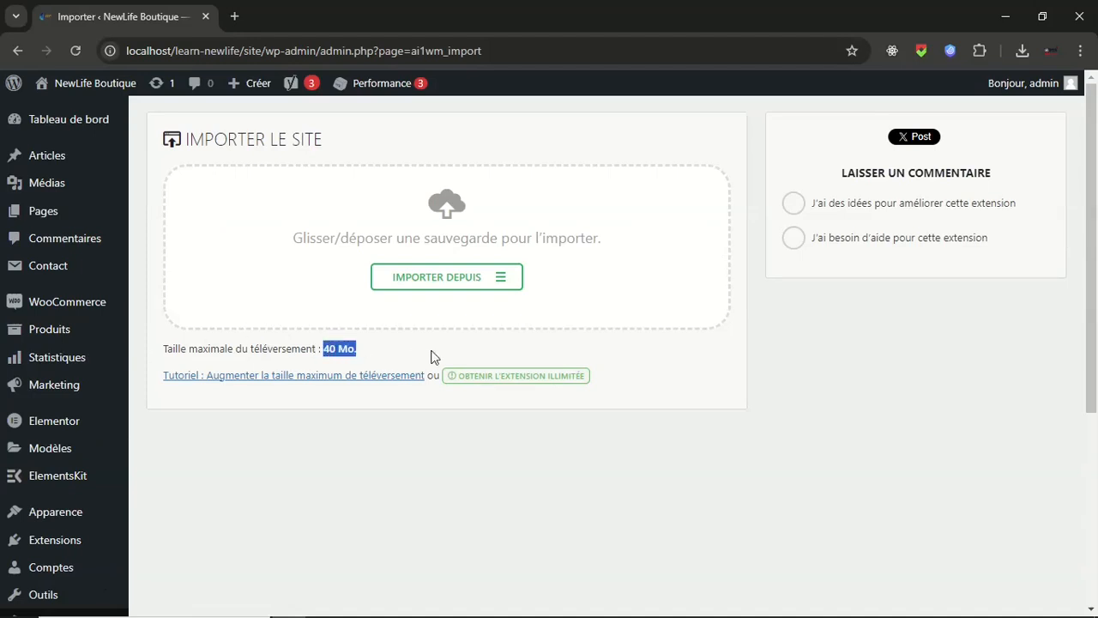
# Turn off airplane mode in the Windows network settings to restore the Internet connection.
pyautogui.moveTo(966, 616)
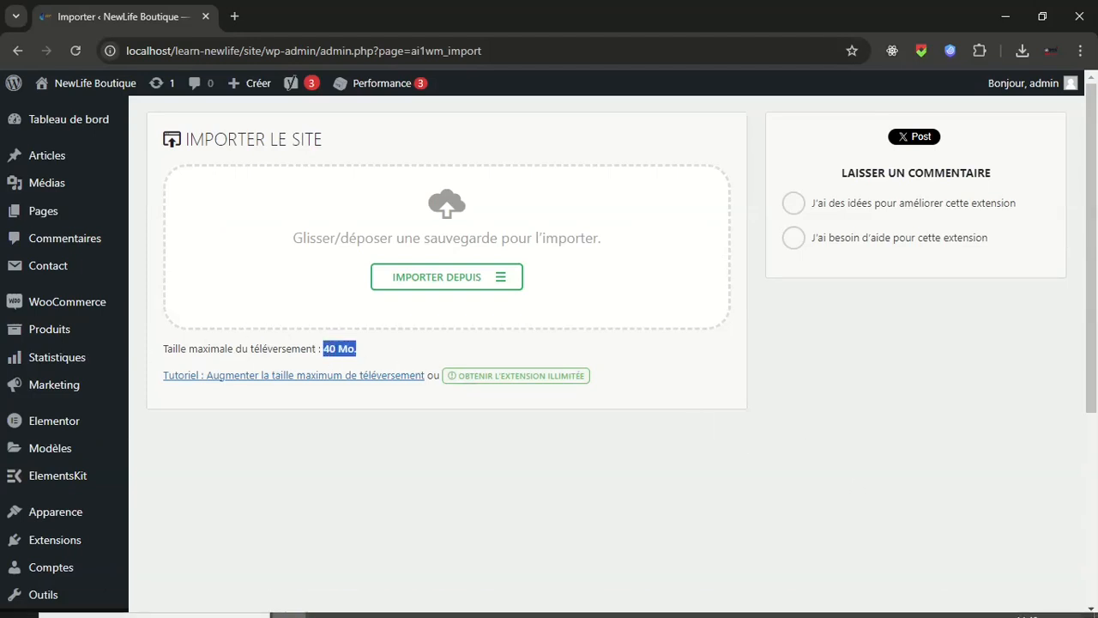
pyautogui.click(941, 601)
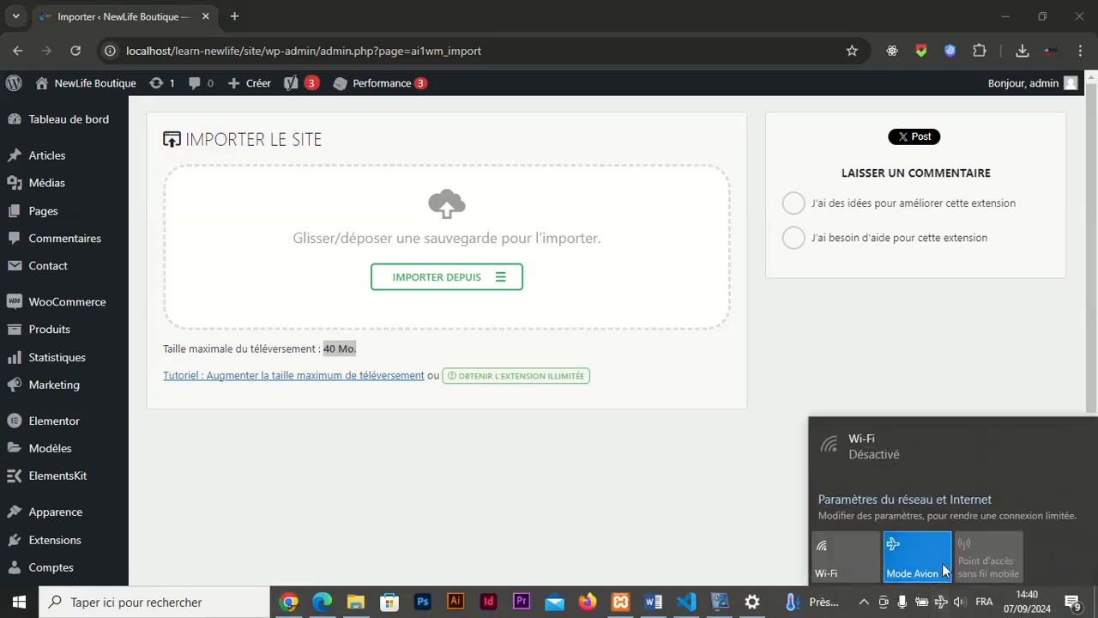
pyautogui.click(608, 522)
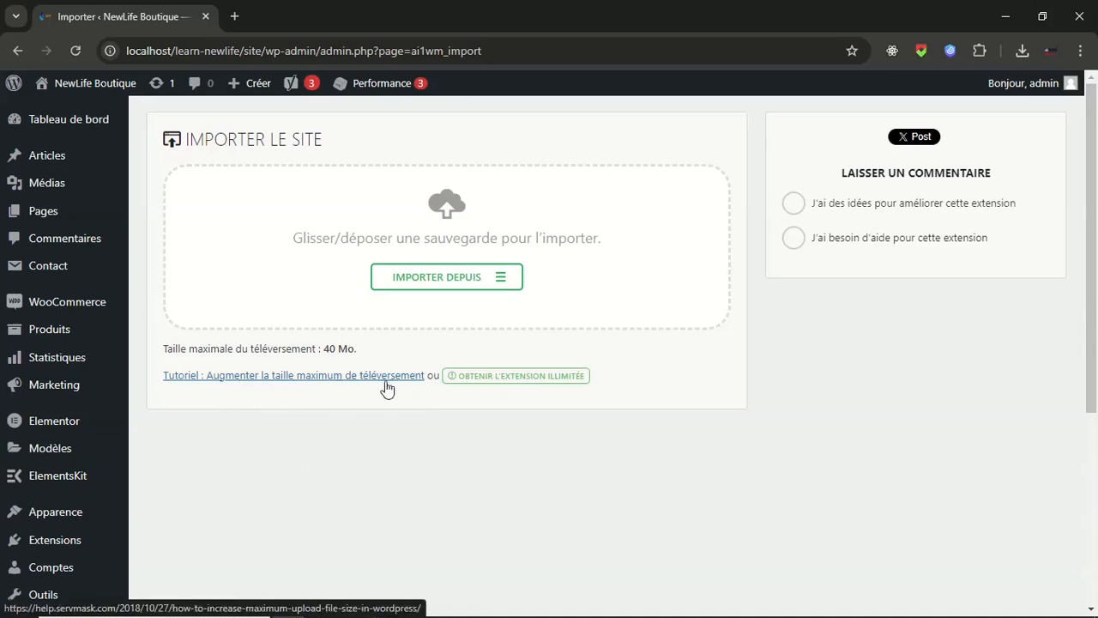
# Open the tutorial on increasing the maximum upload size and find its do-it-yourself instructions for editing the .htaccess file.
pyautogui.click(311, 378)
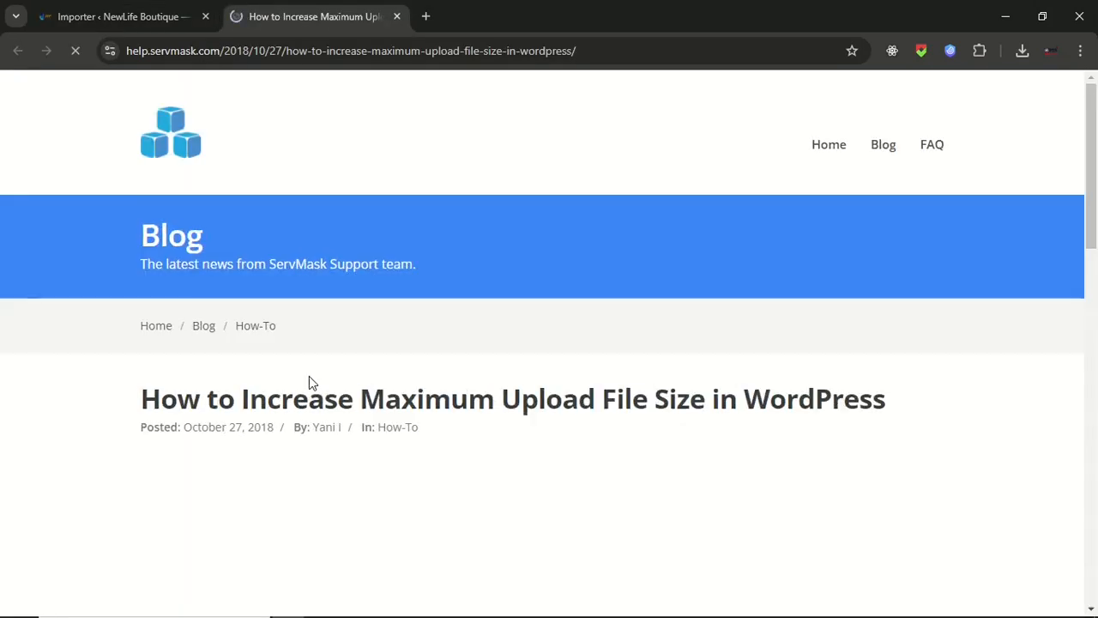
pyautogui.scroll(-4, 310, 383)
pyautogui.scroll(-5, 314, 388)
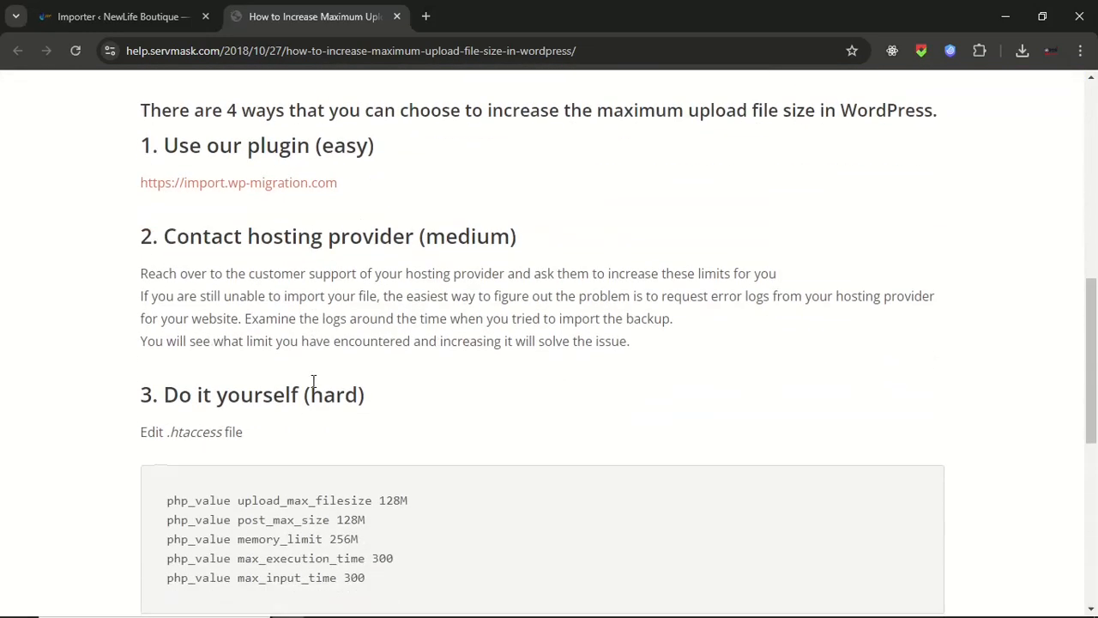
pyautogui.scroll(-1, 830, 427)
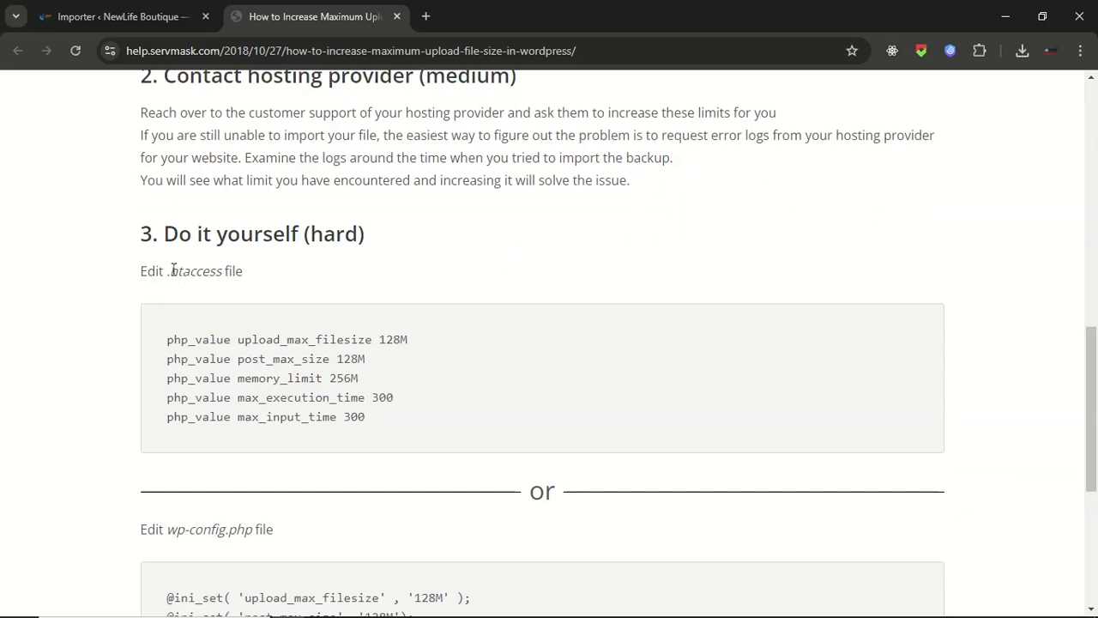
pyautogui.moveTo(171, 271); pyautogui.dragTo(214, 287)
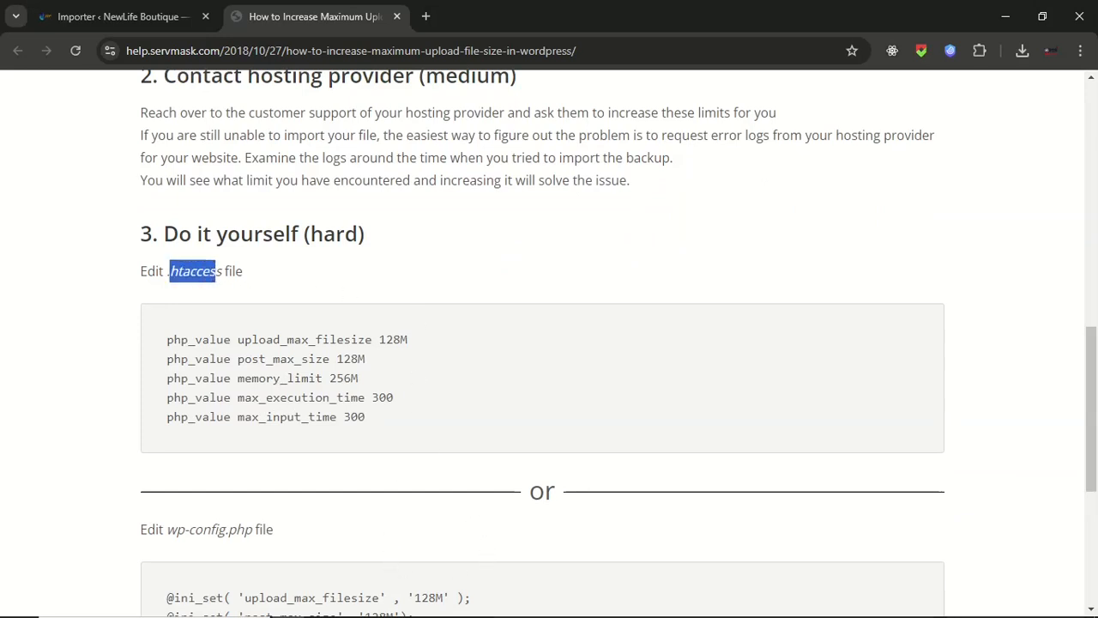
# Switch to File Explorer and browse to the WordPress folder C:\xampp\htdocs\learn-newlife\site.
pyautogui.click(351, 612)
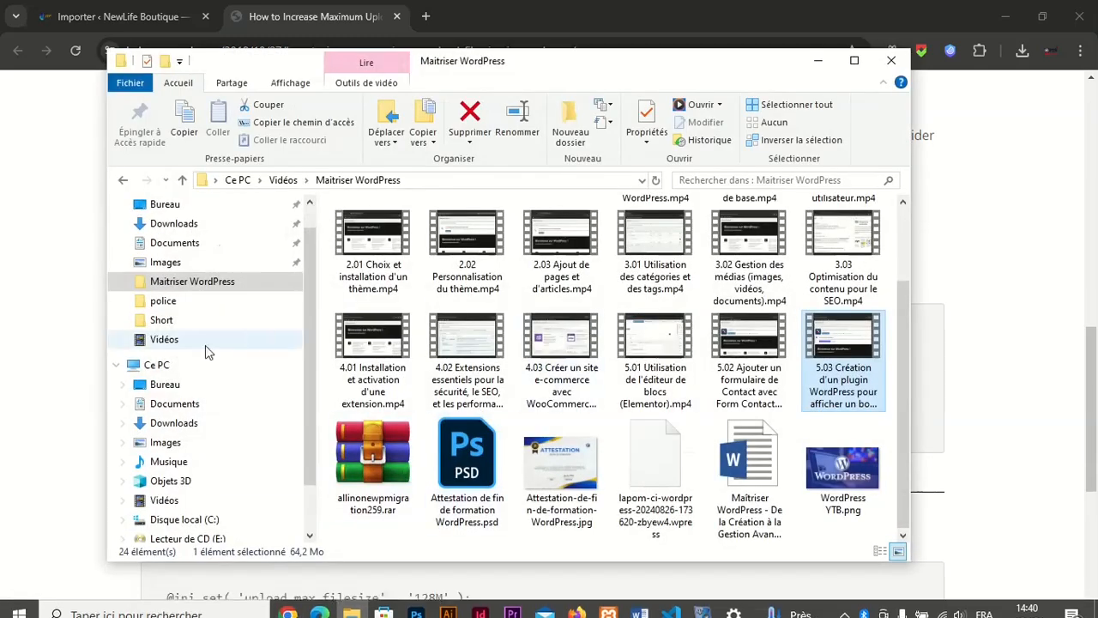
pyautogui.click(179, 520)
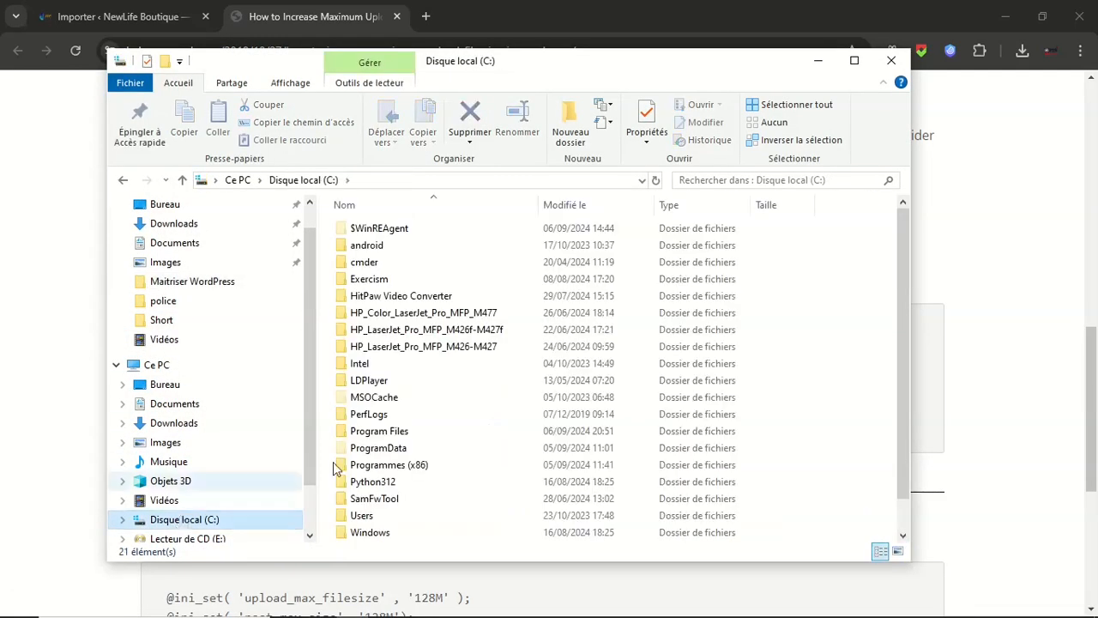
pyautogui.scroll(-1, 335, 467)
pyautogui.click(371, 518)
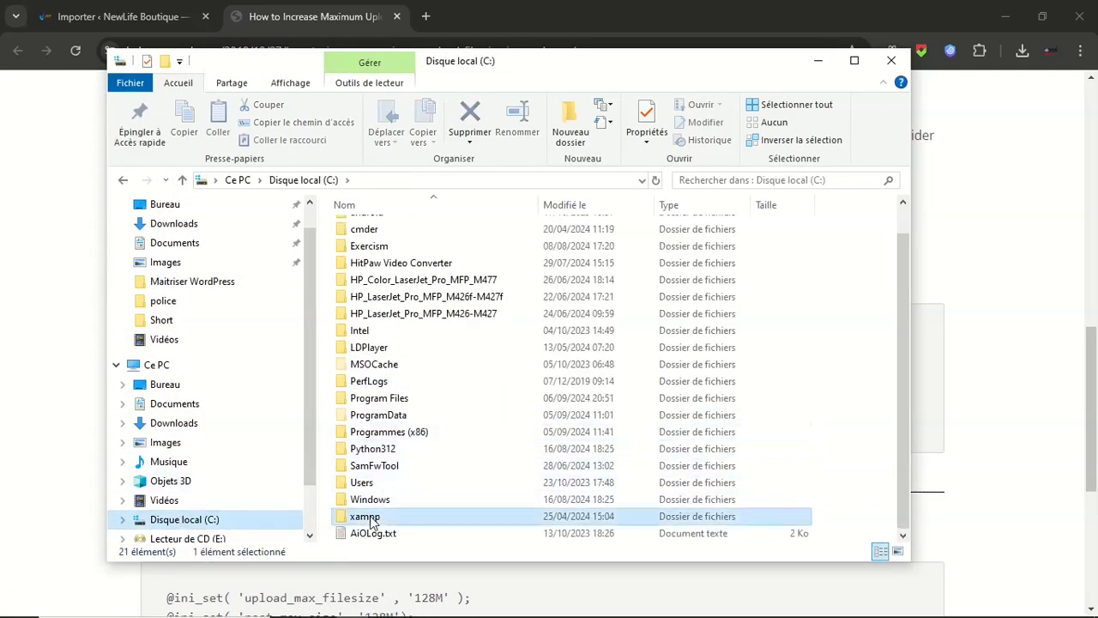
pyautogui.doubleClick(371, 518)
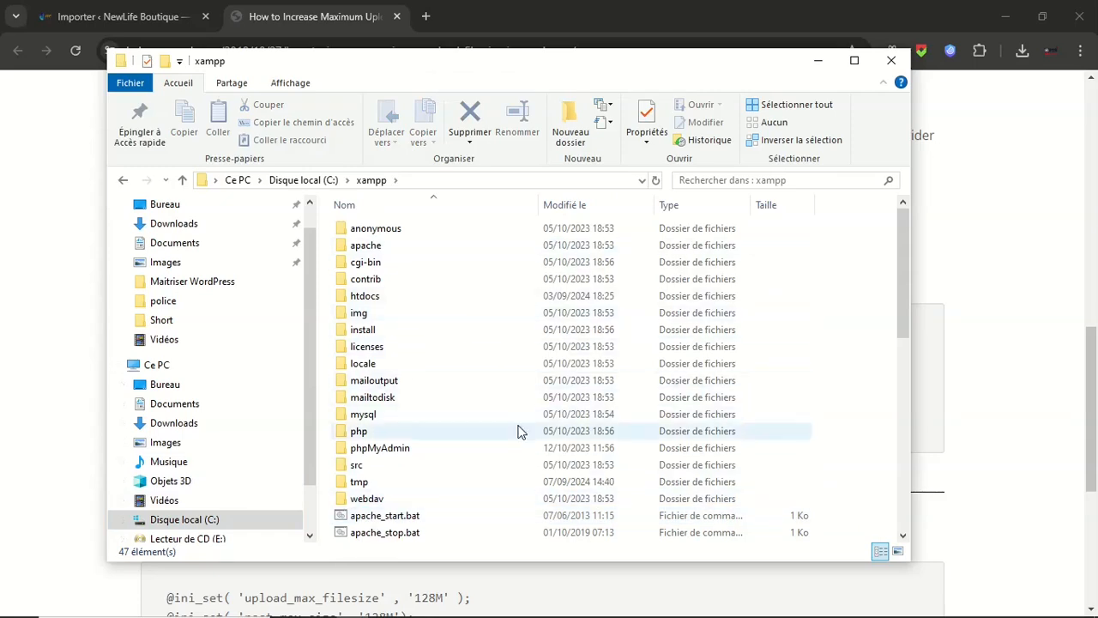
pyautogui.doubleClick(374, 296)
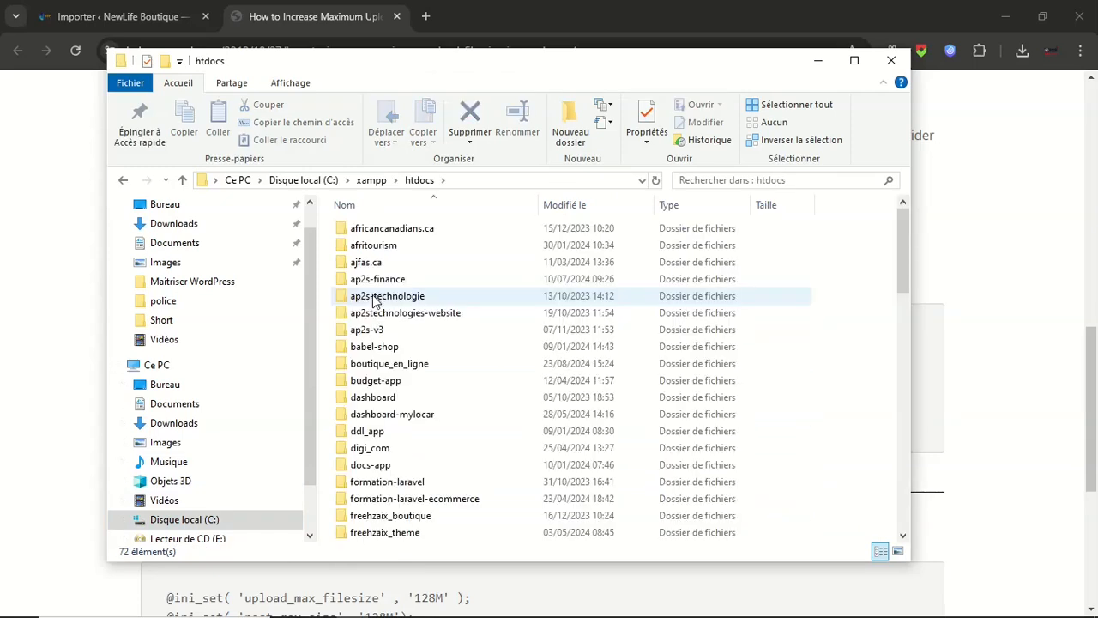
pyautogui.scroll(-3, 399, 483)
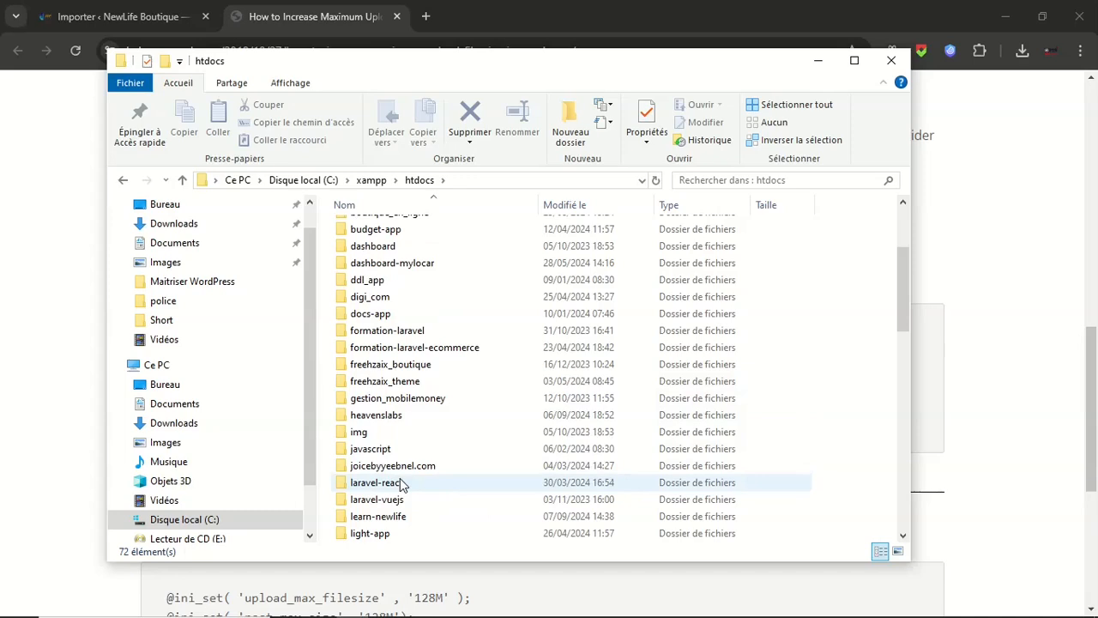
pyautogui.scroll(-1, 406, 519)
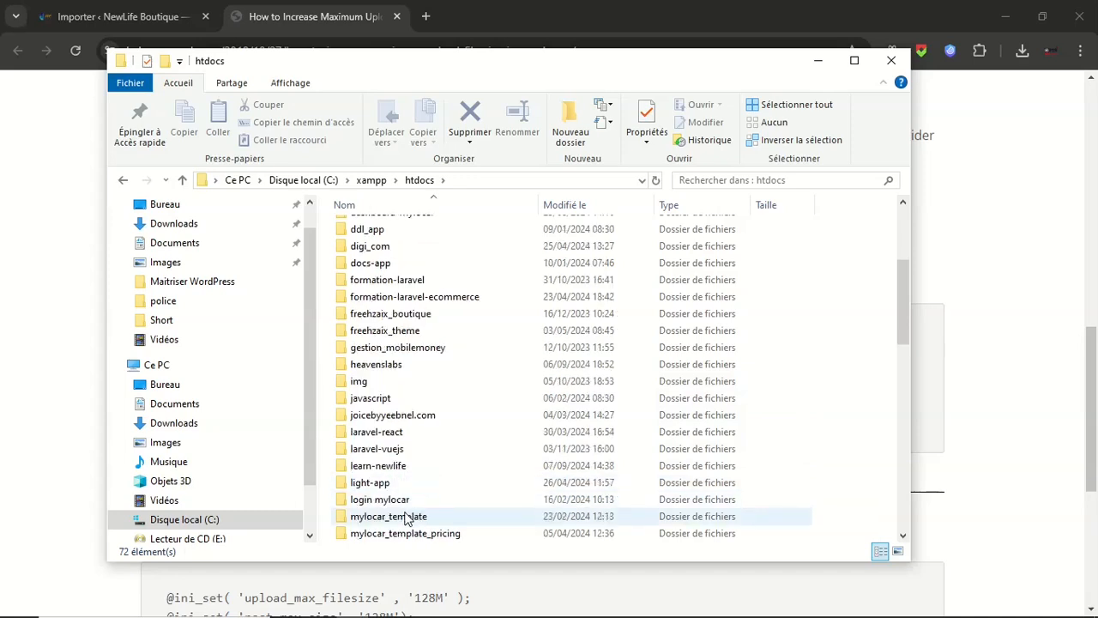
pyautogui.doubleClick(388, 471)
pyautogui.doubleClick(368, 231)
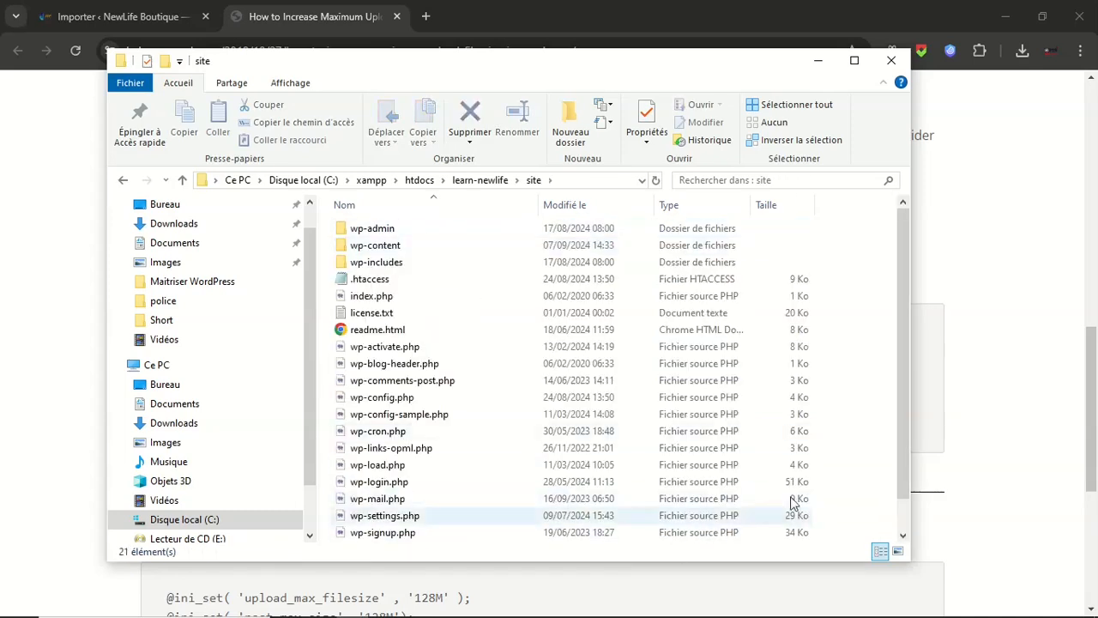
# Open the site folder in Visual Studio Code and go through its .htaccess file down to the END WordPress line.
pyautogui.rightClick(848, 328)
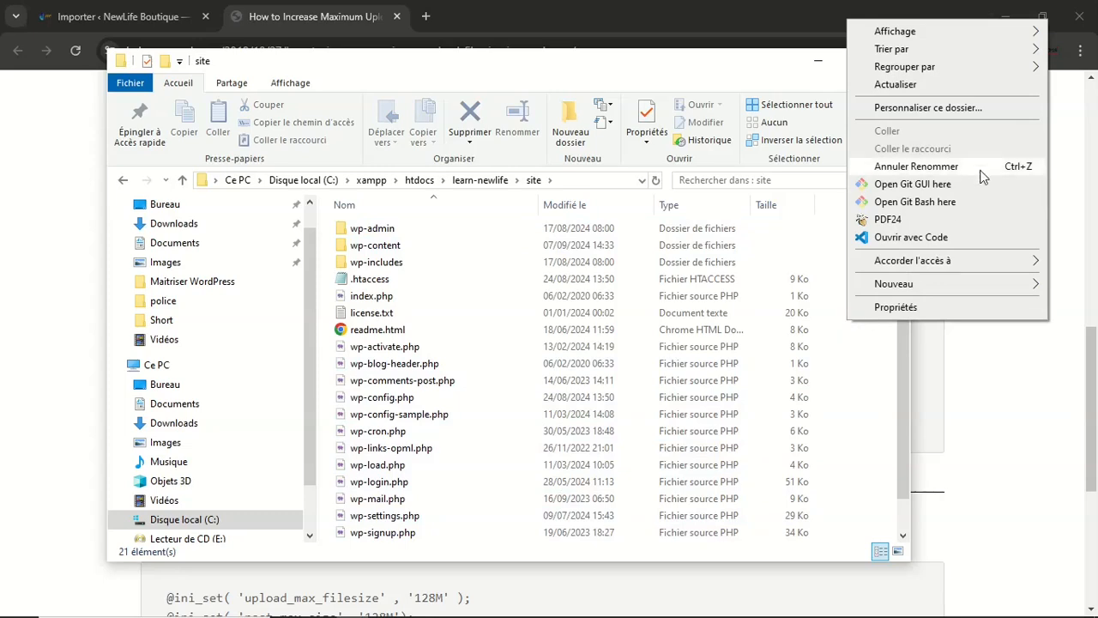
pyautogui.click(918, 238)
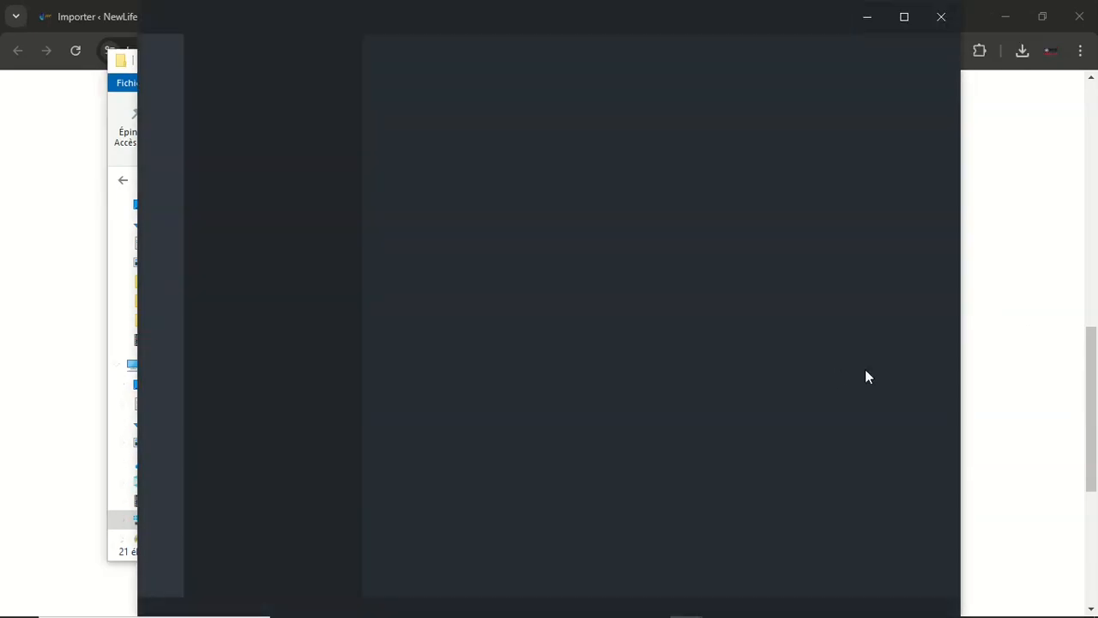
pyautogui.click(904, 16)
pyautogui.click(76, 400)
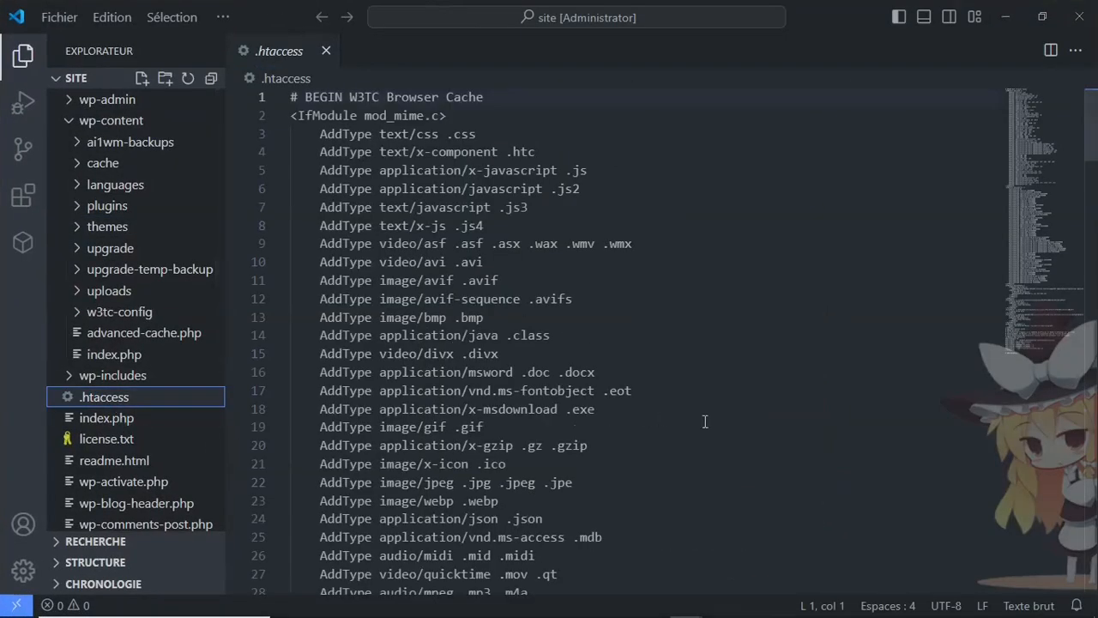
pyautogui.scroll(-9, 704, 422)
pyautogui.scroll(6, 704, 422)
pyautogui.scroll(3, 704, 421)
pyautogui.scroll(-18, 705, 421)
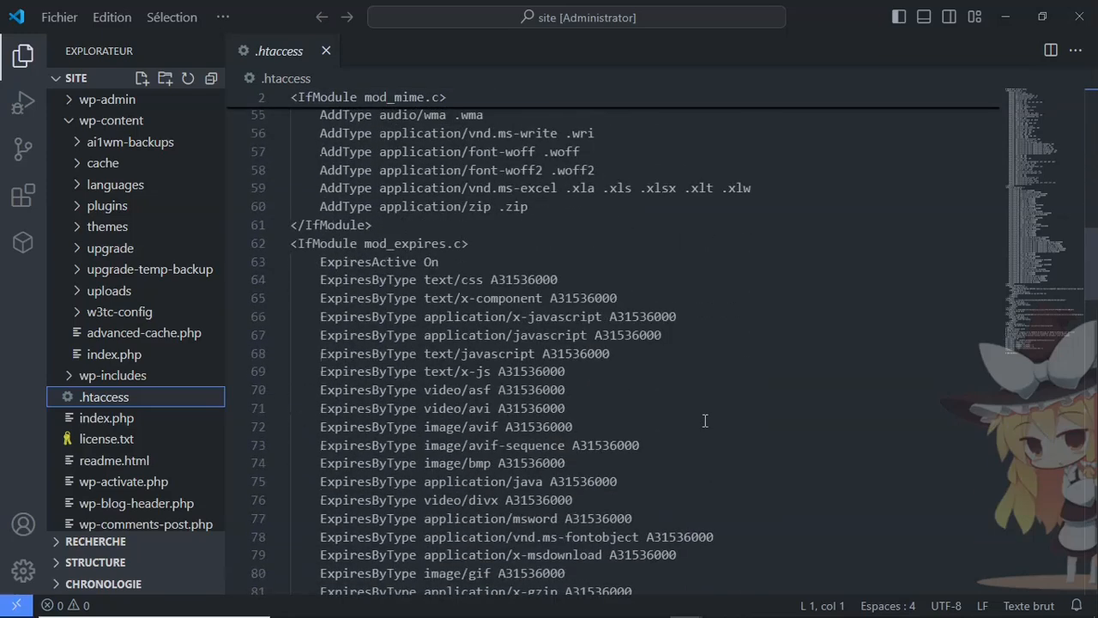
pyautogui.scroll(-2, 705, 421)
pyautogui.scroll(-20, 704, 421)
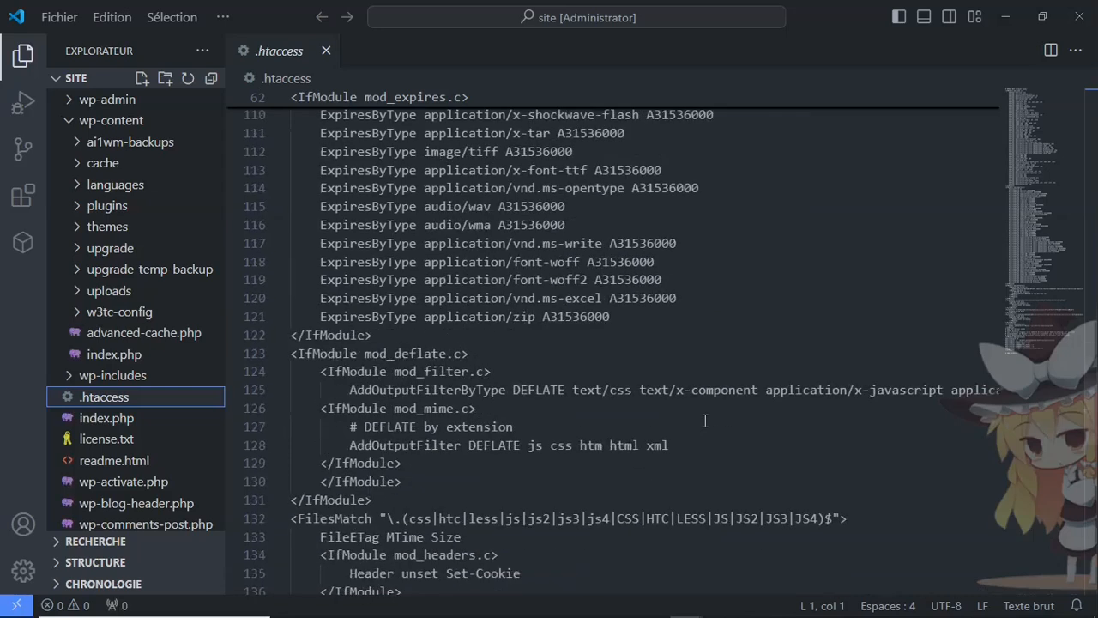
pyautogui.scroll(-3, 704, 420)
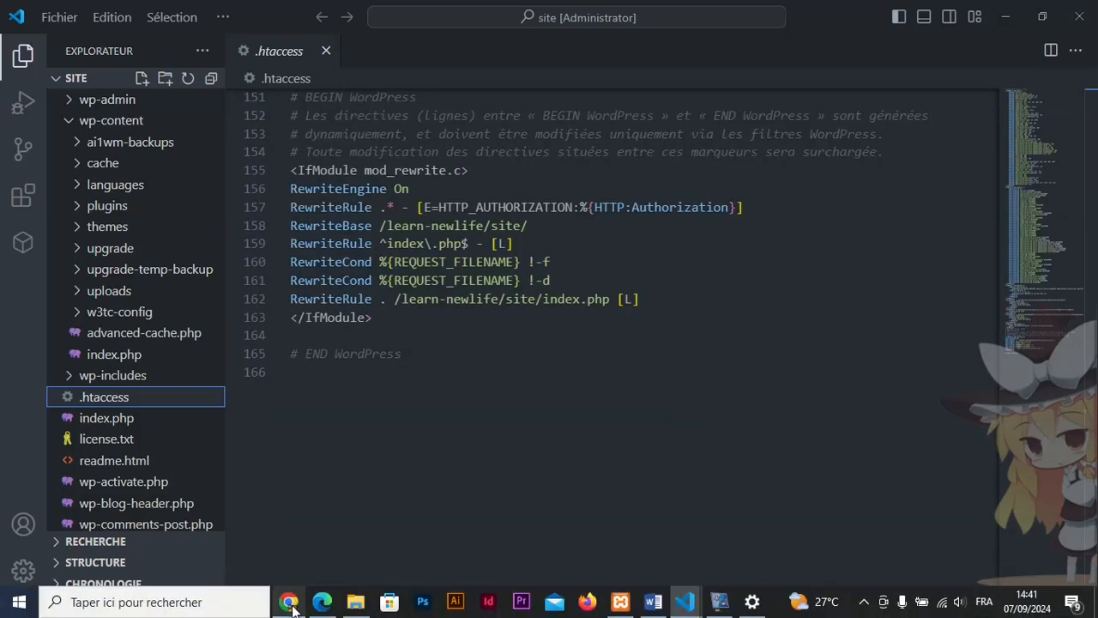
# Switch back to Chrome and copy the tutorial's five php_value lines for the .htaccess file.
pyautogui.click(291, 605)
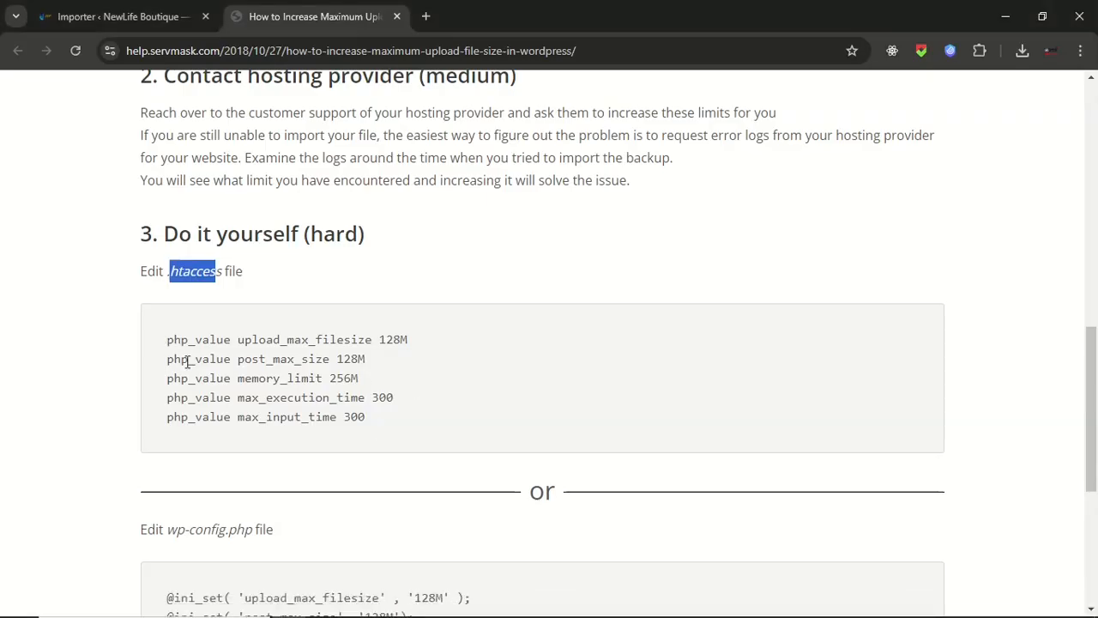
pyautogui.scroll(-2, 413, 451)
pyautogui.moveTo(168, 180); pyautogui.dragTo(406, 262)
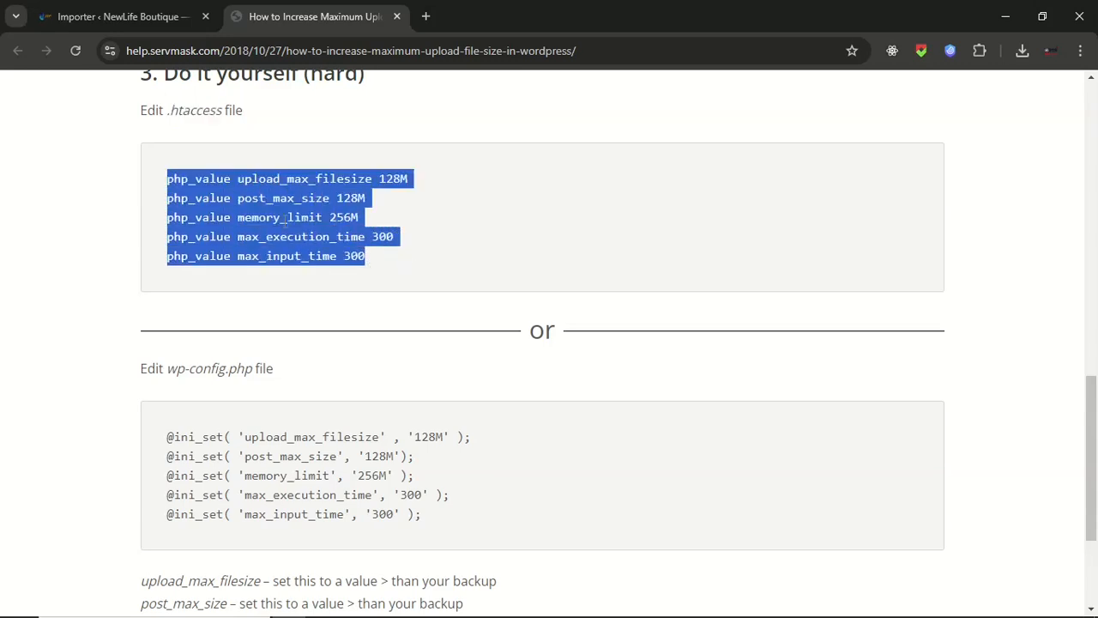
pyautogui.rightClick(292, 227)
pyautogui.click(341, 241)
# Paste the php_value lines into .htaccess in Visual Studio Code, between the closing </IfModule> tag and the END WordPress comment.
pyautogui.moveTo(421, 614)
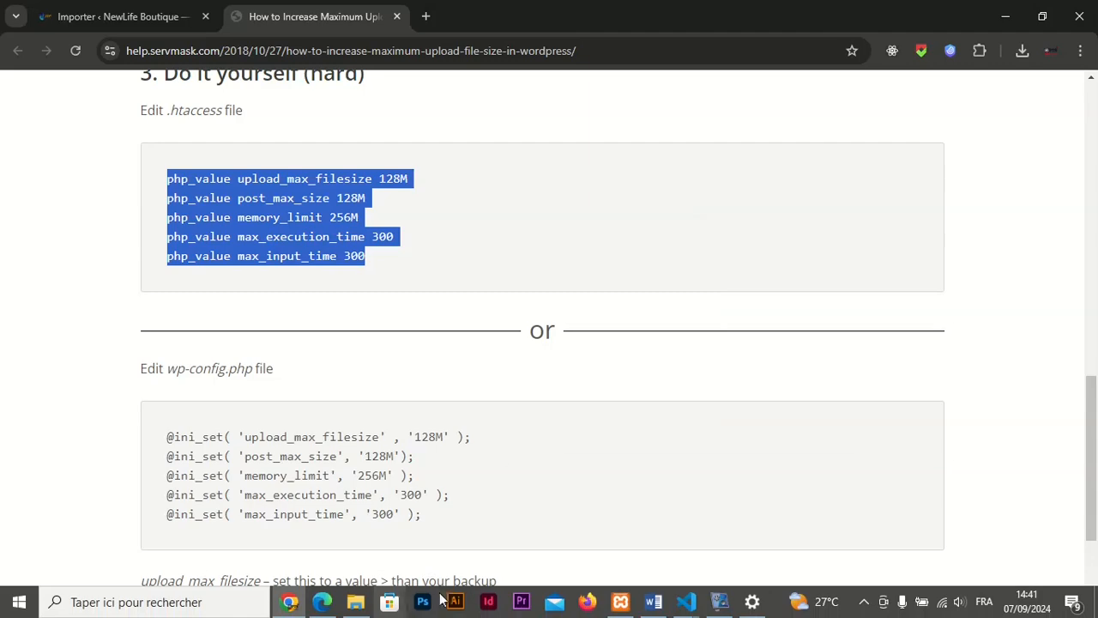
pyautogui.moveTo(686, 601)
pyautogui.click(742, 529)
pyautogui.click(490, 321)
pyautogui.press('Return')
pyautogui.press('Return')
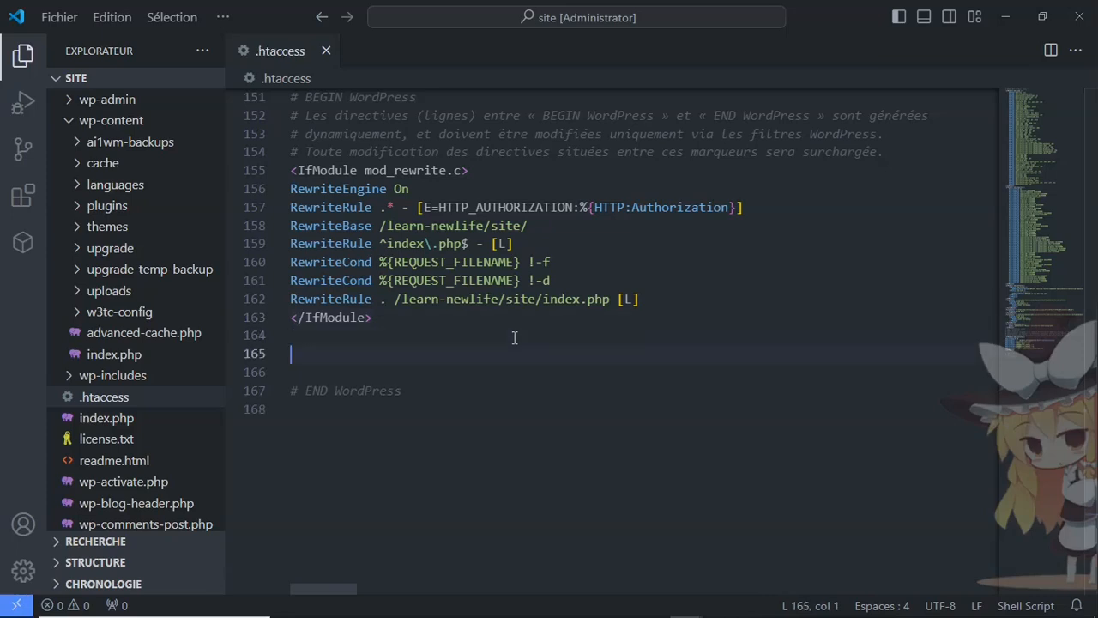
pyautogui.hotkey('ctrl', 'v')
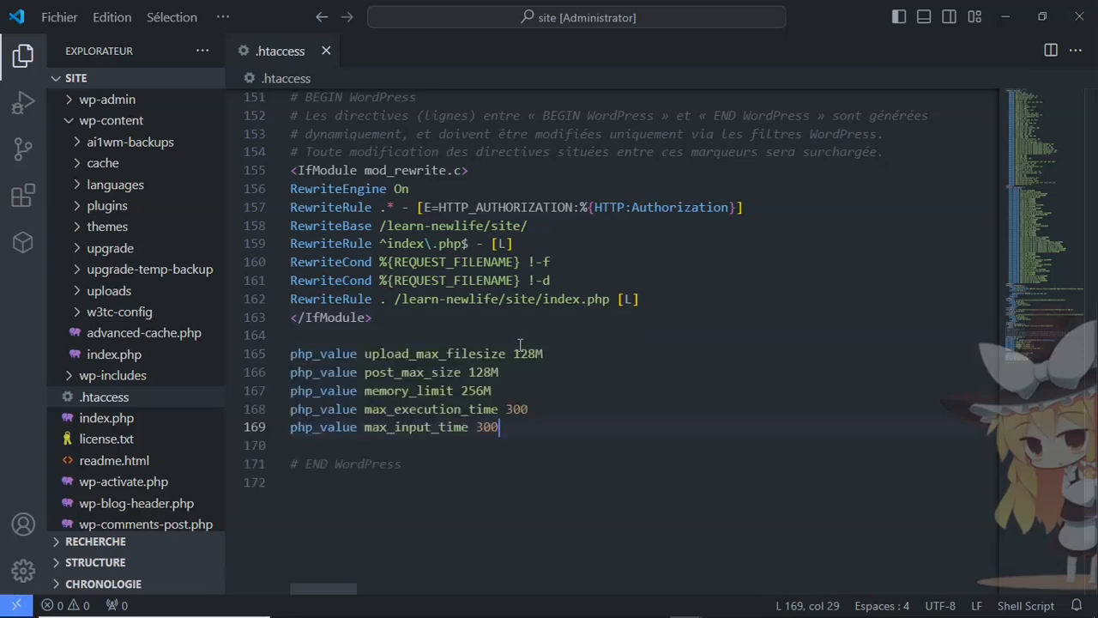
# Set both upload_max_filesize and post_max_size to 512M in .htaccess.
pyautogui.click(537, 353)
pyautogui.press('BackSpace')
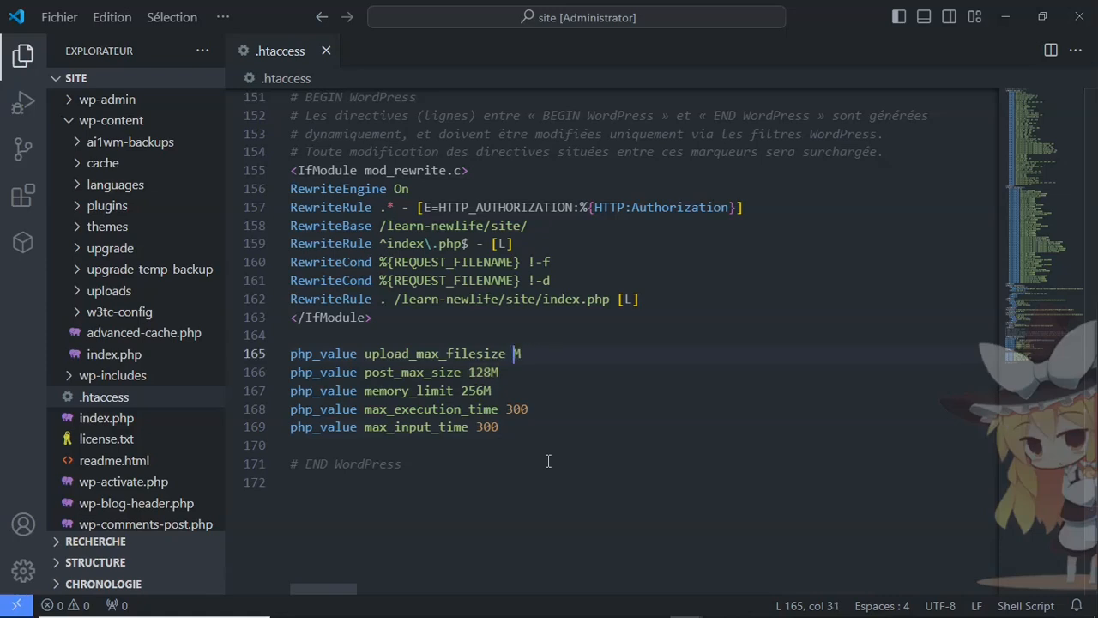
pyautogui.write('2')
pyautogui.press('Down')
pyautogui.press('Left')
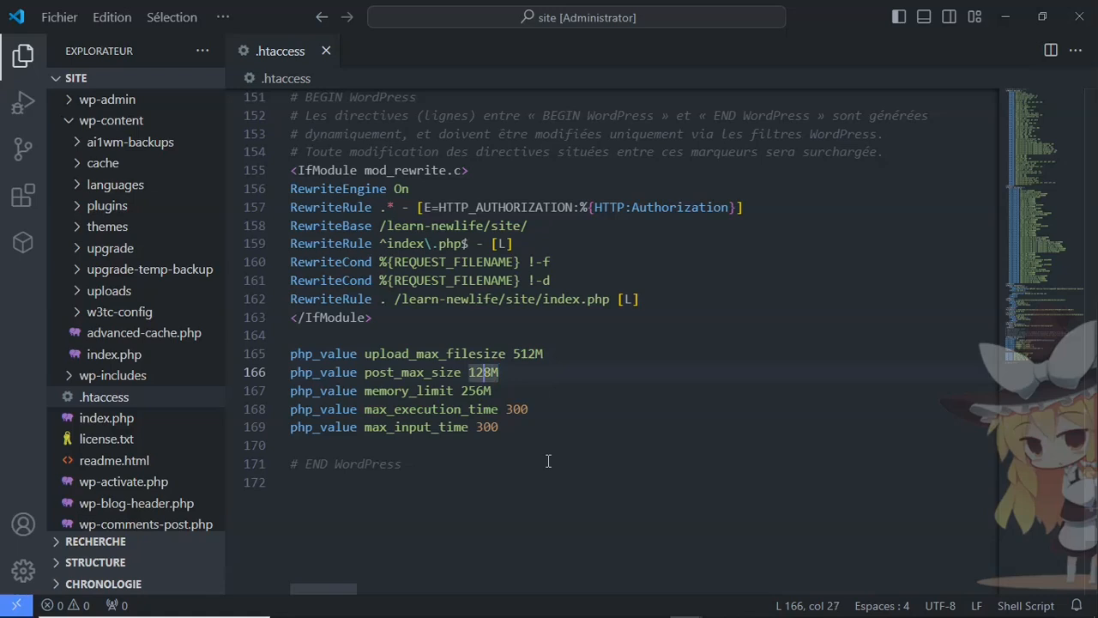
pyautogui.press('BackSpace')
pyautogui.press('BackSpace')
pyautogui.press('BackSpace')
pyautogui.write('512')
# Set memory_limit to 512M in .htaccess.
pyautogui.press('Down')
pyautogui.press('Left')
pyautogui.press('BackSpace')
pyautogui.press('BackSpace')
pyautogui.press('BackSpace')
pyautogui.write('512')
# Set both max_execution_time and max_input_time to 3000 in .htaccess.
pyautogui.press('Down')
pyautogui.hotkey('ctrl', 'Right')
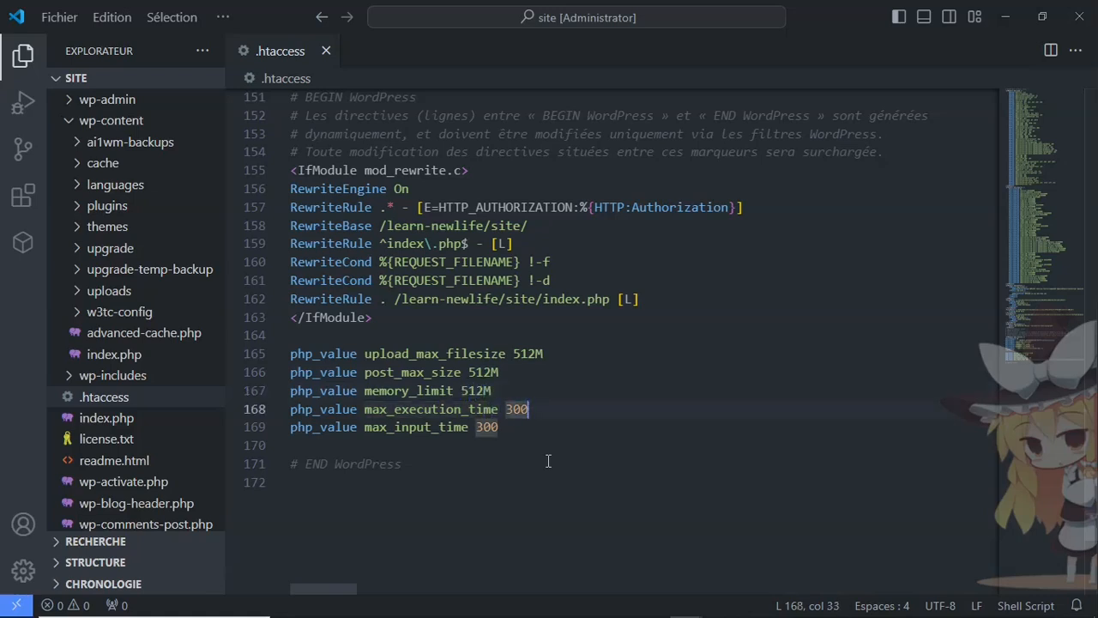
pyautogui.write('0')
pyautogui.press('Down')
pyautogui.write('0')
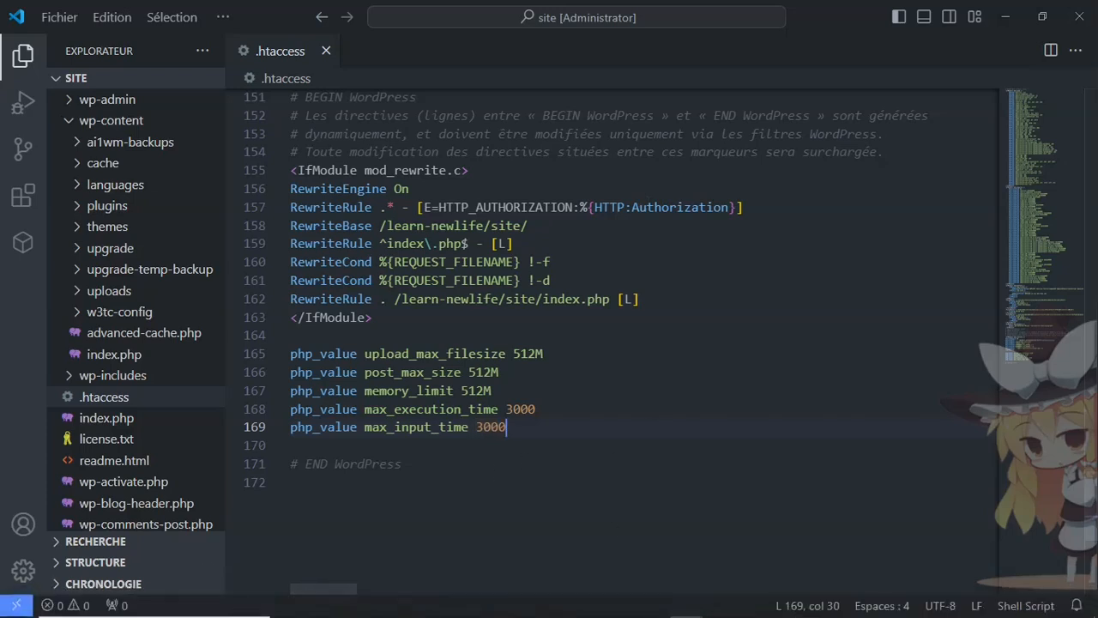
# Return to the import page in Chrome and reload it to check the maximum upload size.
pyautogui.click(293, 605)
pyautogui.click(126, 10)
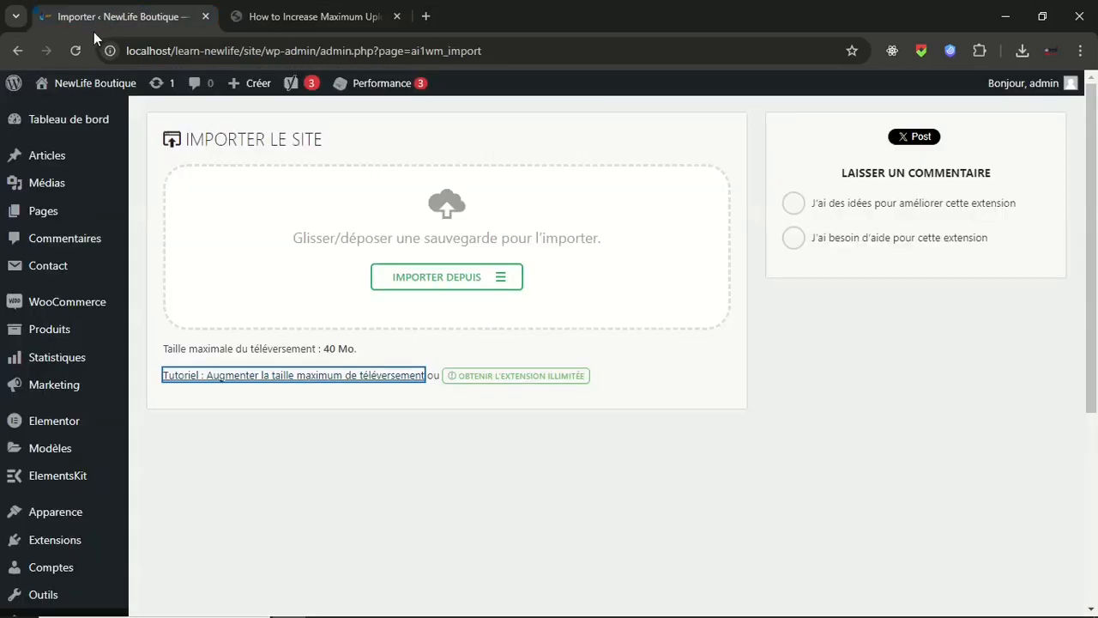
pyautogui.click(77, 50)
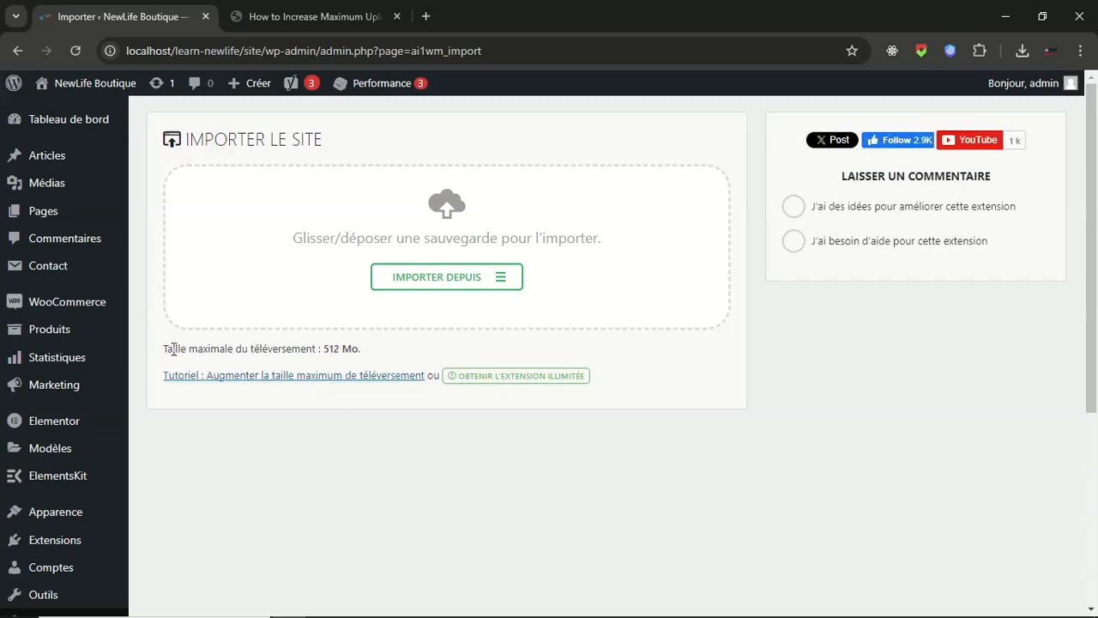
# Start a site import from a local file and browse to the learn-newlife folder in C:\xampp\htdocs.
pyautogui.moveTo(172, 349); pyautogui.dragTo(403, 353)
pyautogui.click(775, 410)
pyautogui.click(436, 283)
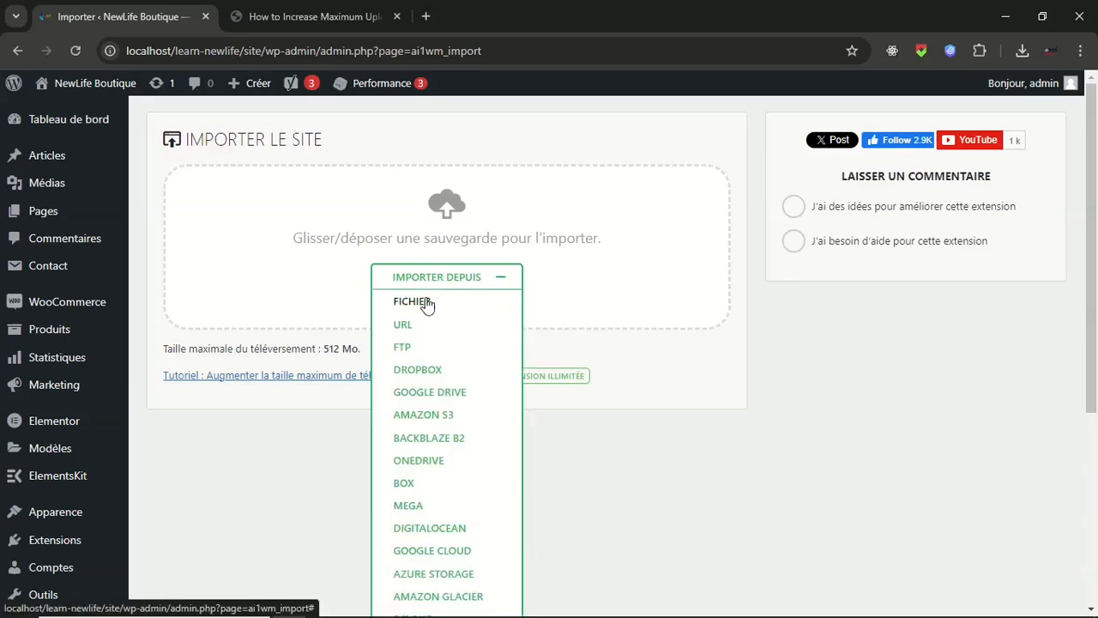
pyautogui.click(426, 305)
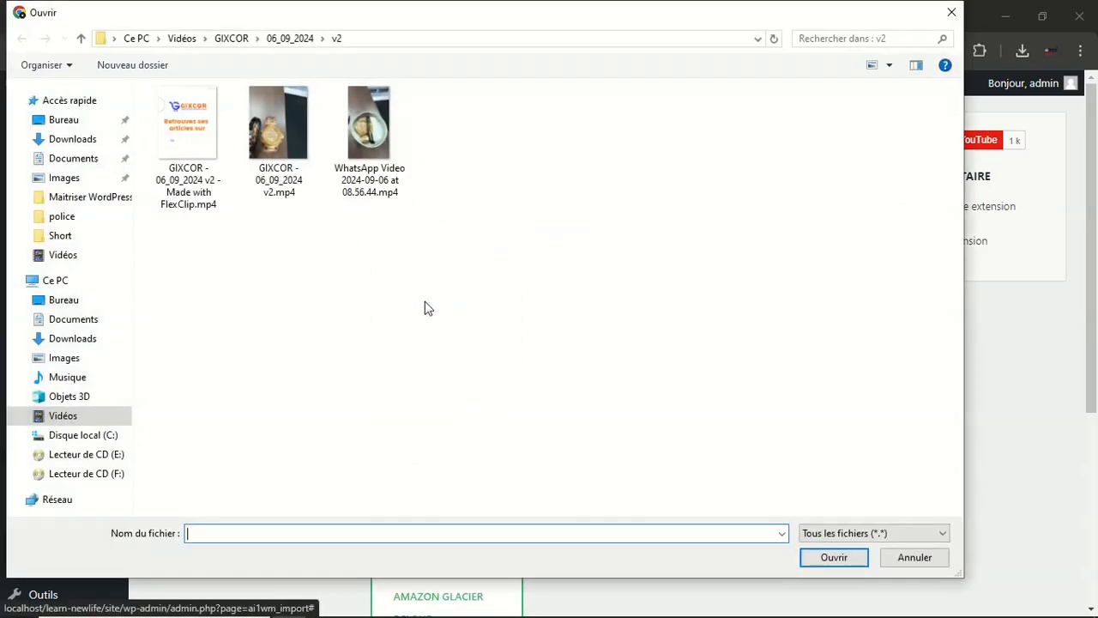
pyautogui.click(56, 437)
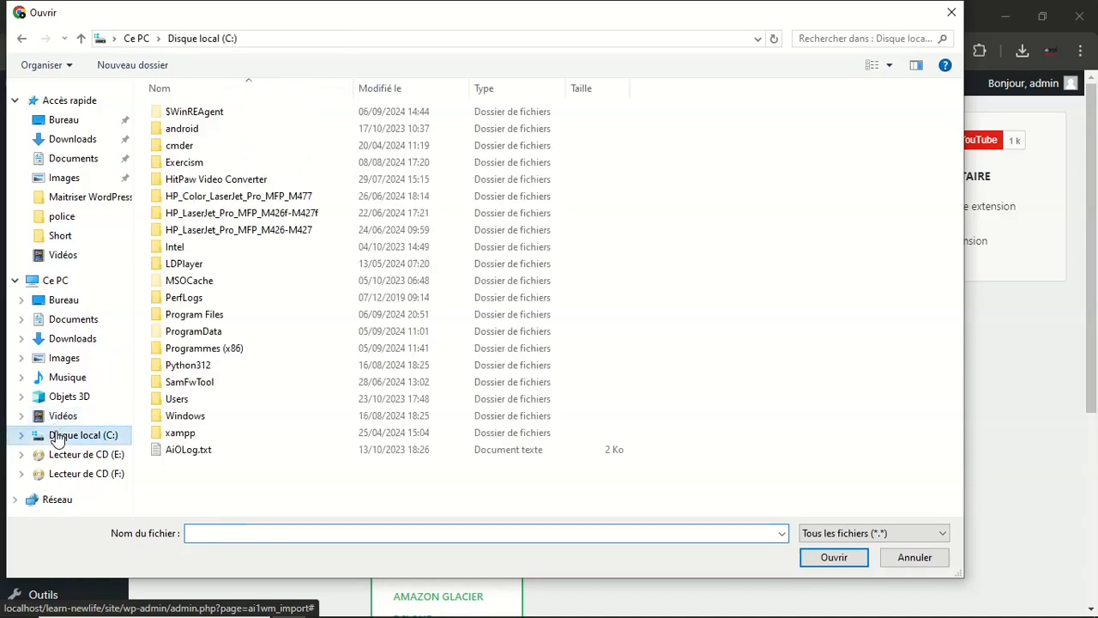
pyautogui.doubleClick(185, 434)
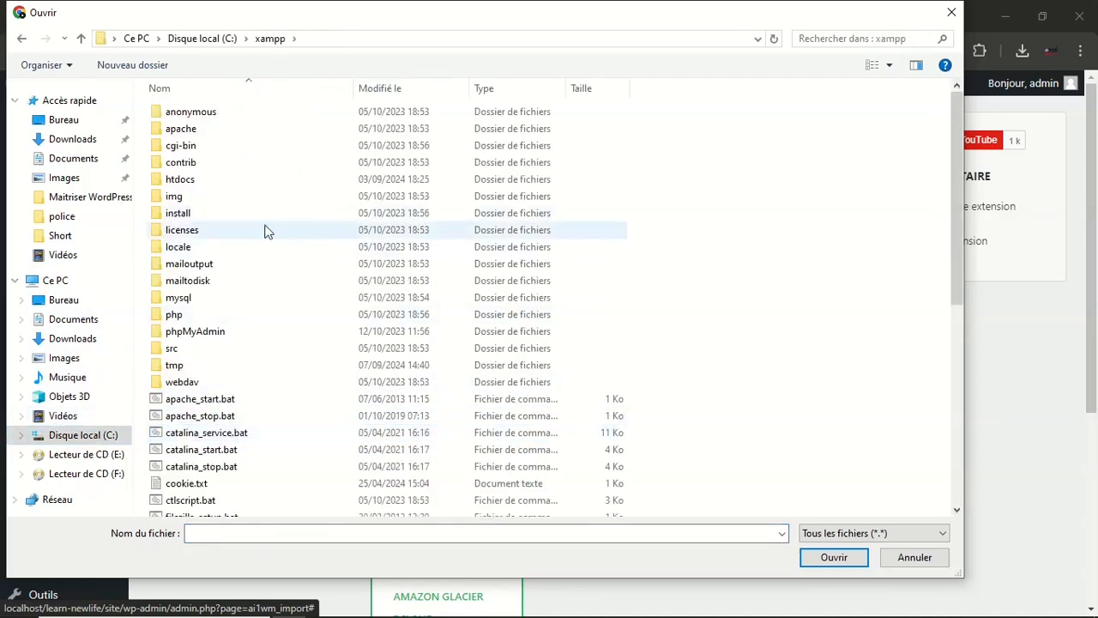
pyautogui.doubleClick(187, 179)
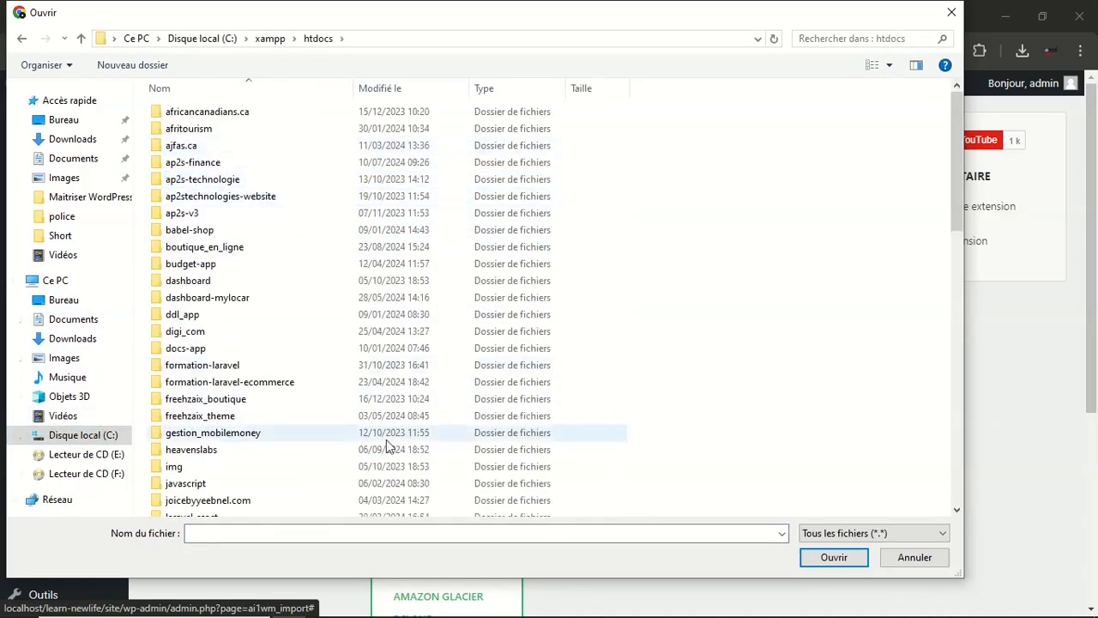
pyautogui.scroll(-2, 258, 464)
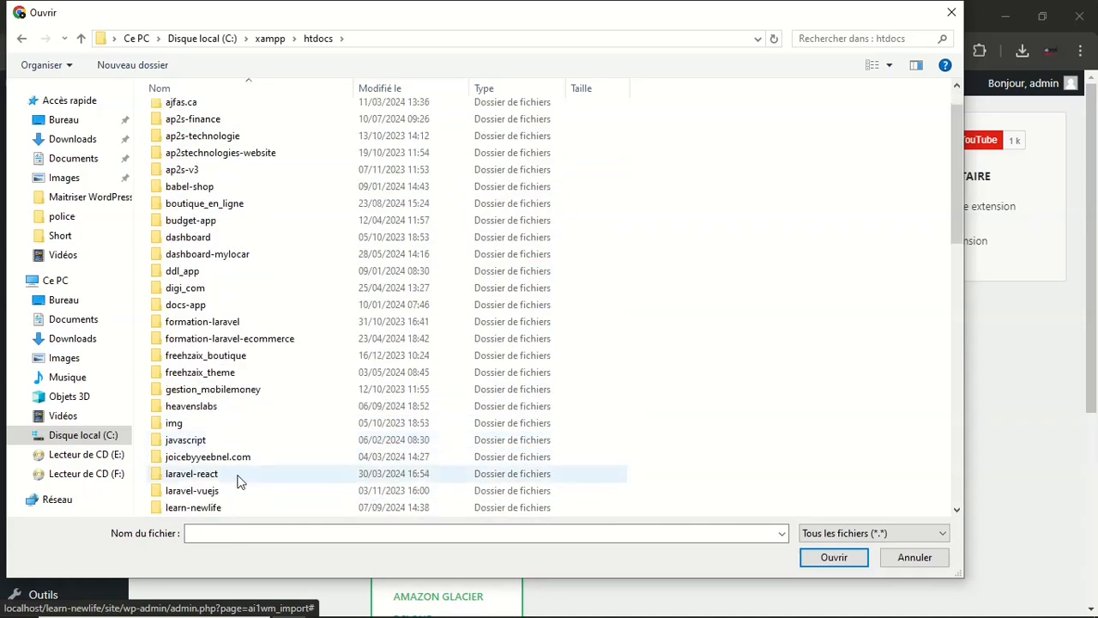
pyautogui.doubleClick(202, 462)
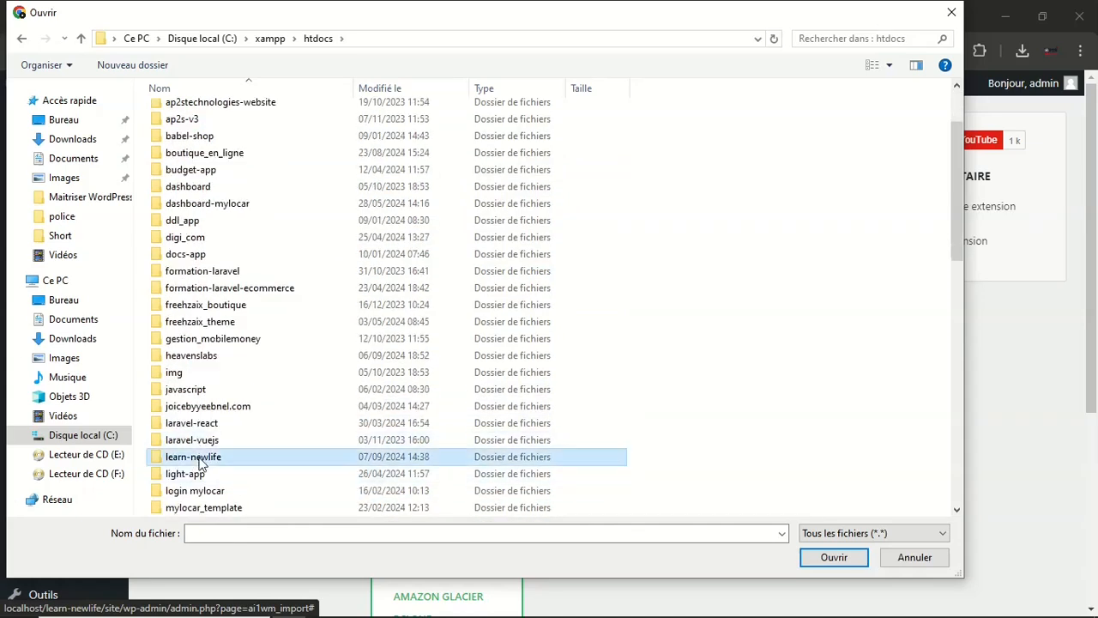
# Select the backup file in the learn-newlife folder, import it over the existing site and finish the import.
pyautogui.click(271, 148)
pyautogui.click(826, 558)
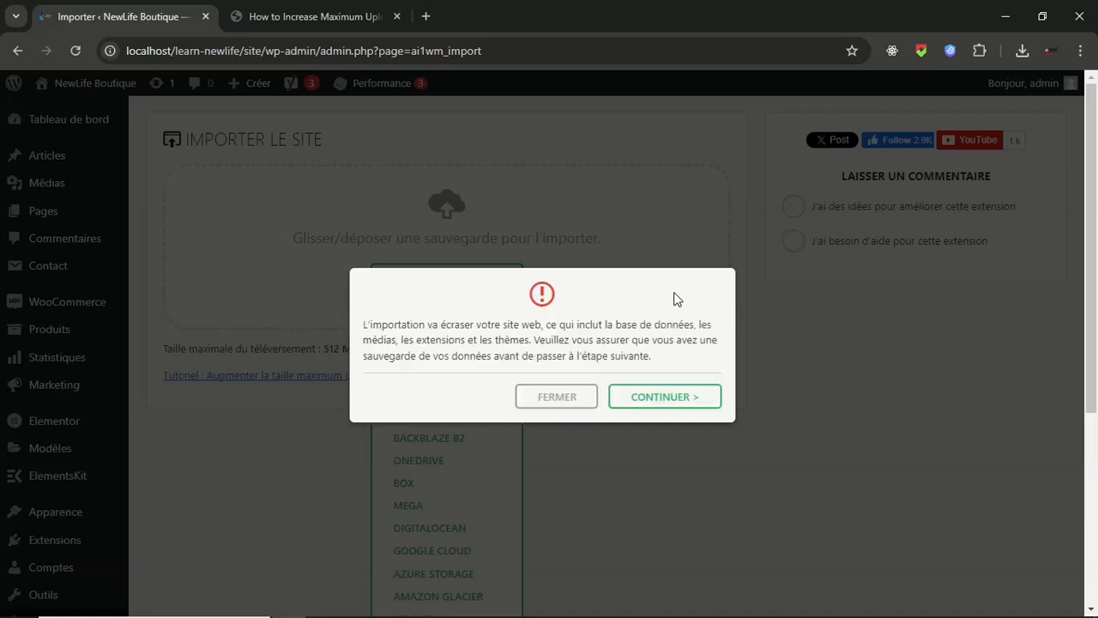
pyautogui.click(661, 399)
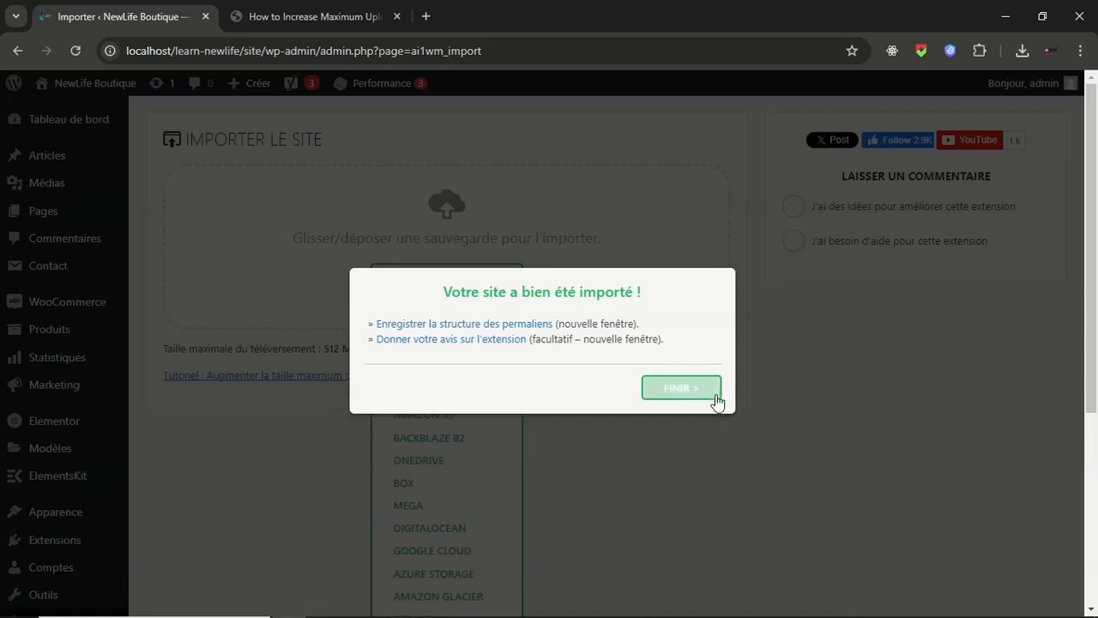
pyautogui.click(689, 393)
# Visit the public NewLife Boutique site, look over its home page and open the Contact page.
pyautogui.moveTo(71, 80)
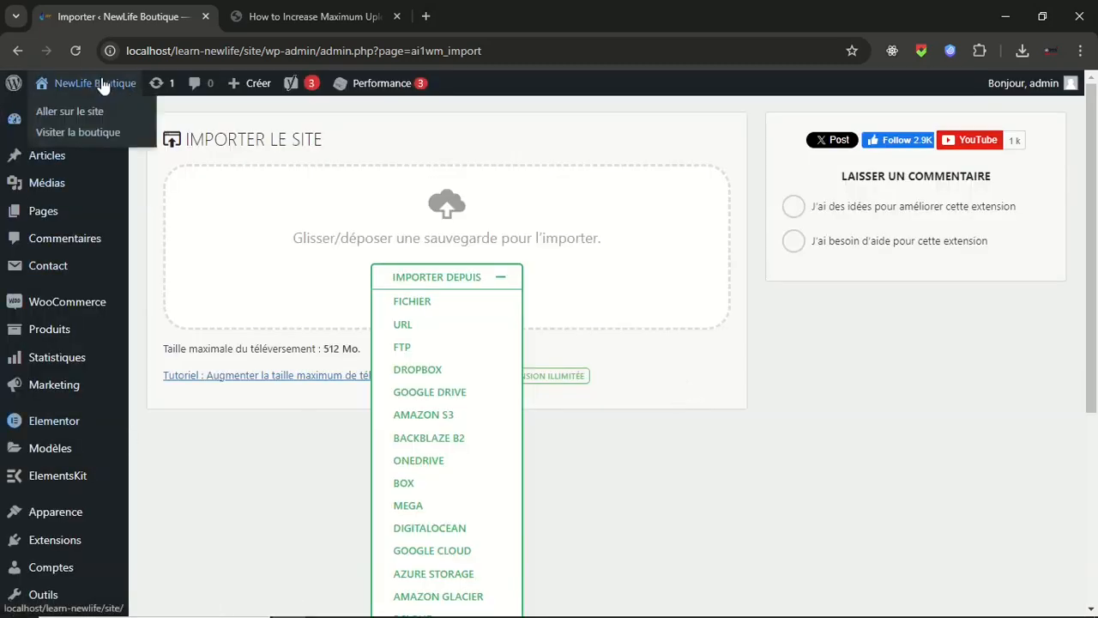
pyautogui.click(95, 116)
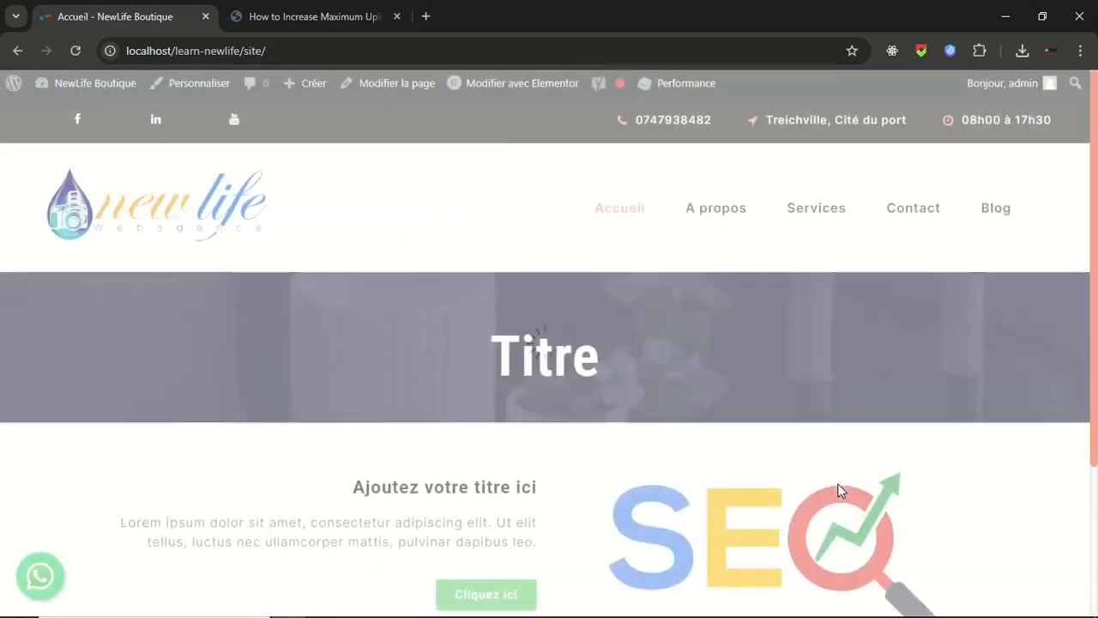
pyautogui.scroll(-3, 908, 384)
pyautogui.scroll(2, 909, 384)
pyautogui.scroll(-2, 911, 385)
pyautogui.scroll(3, 911, 384)
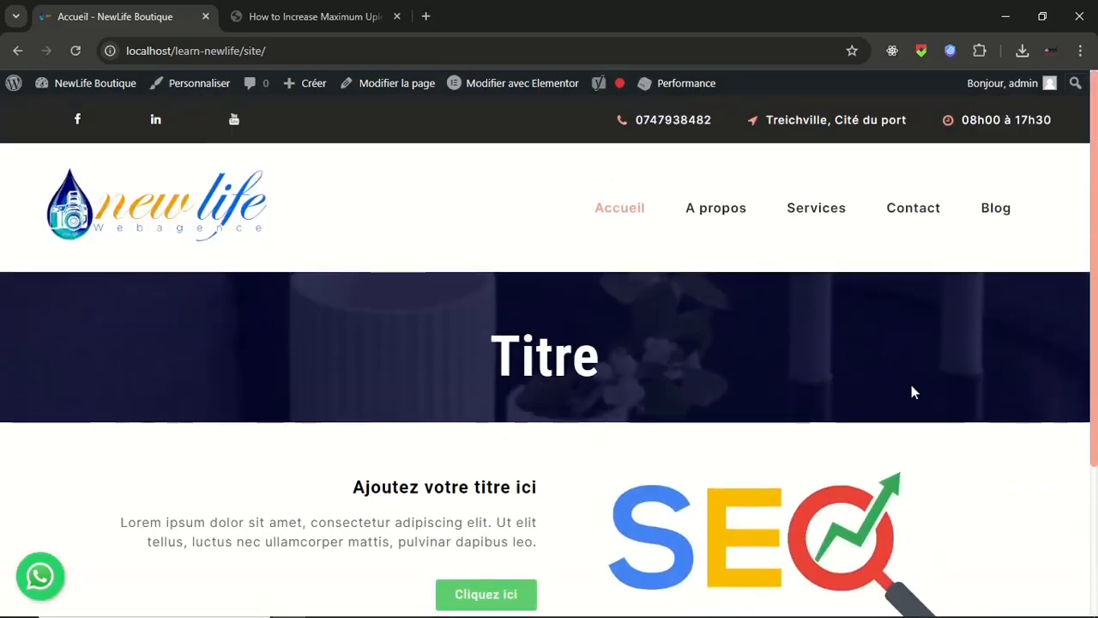
pyautogui.click(912, 215)
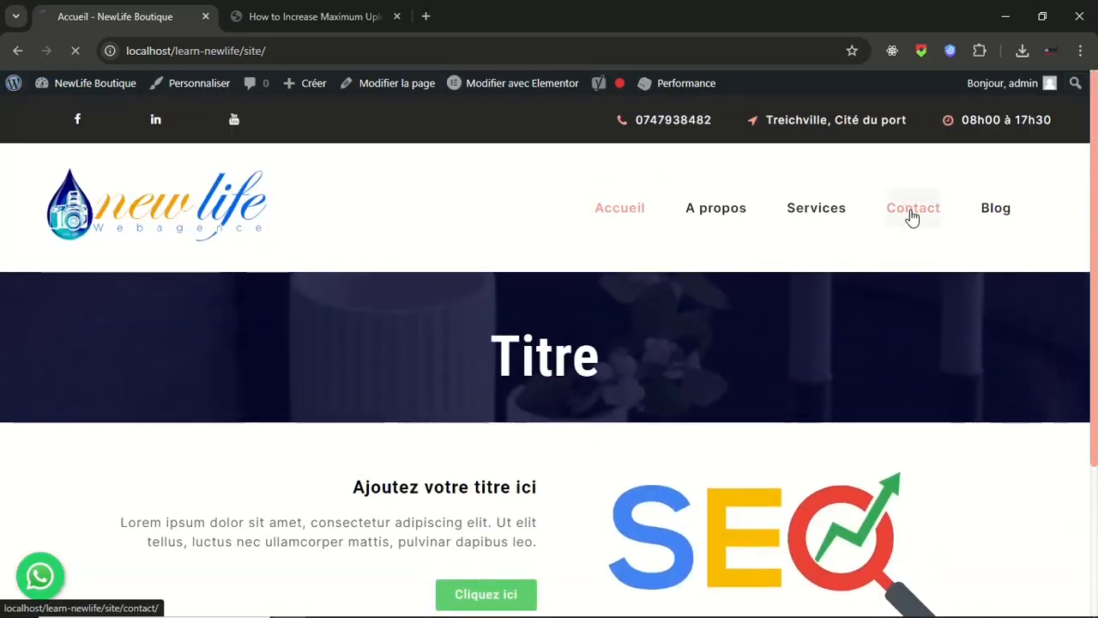